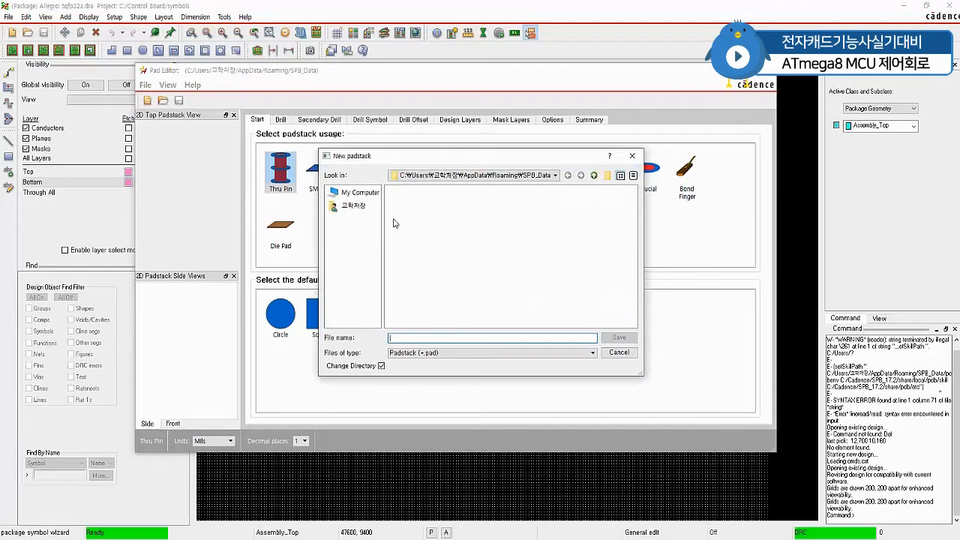
Browse to the pads folder inside C:\Control Board as the location for the new padstack.
click(449, 177)
click(414, 227)
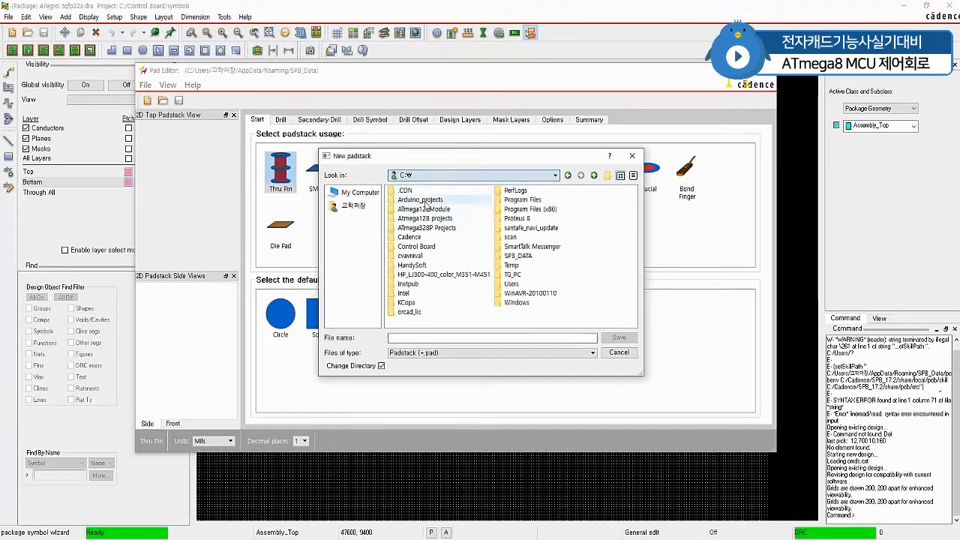
click(435, 248)
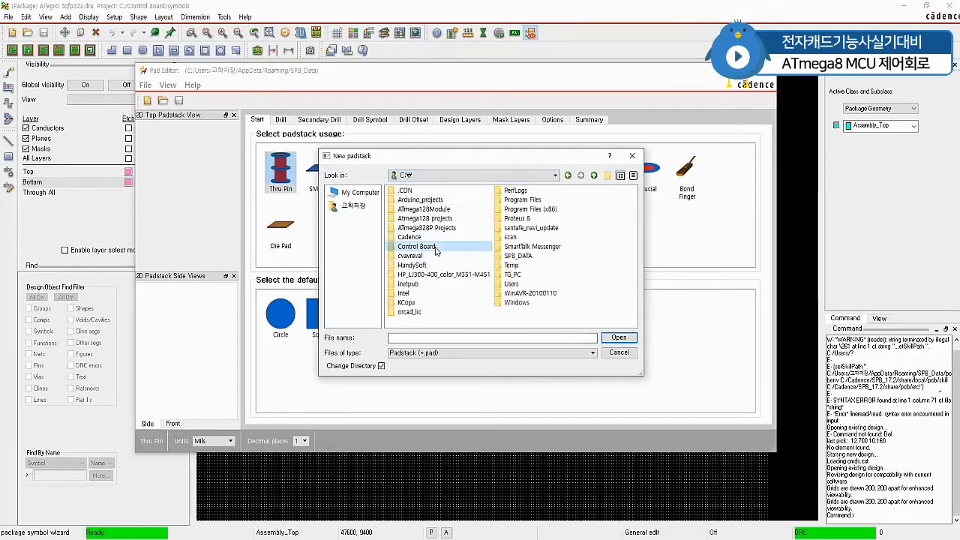
double_click(443, 251)
click(410, 193)
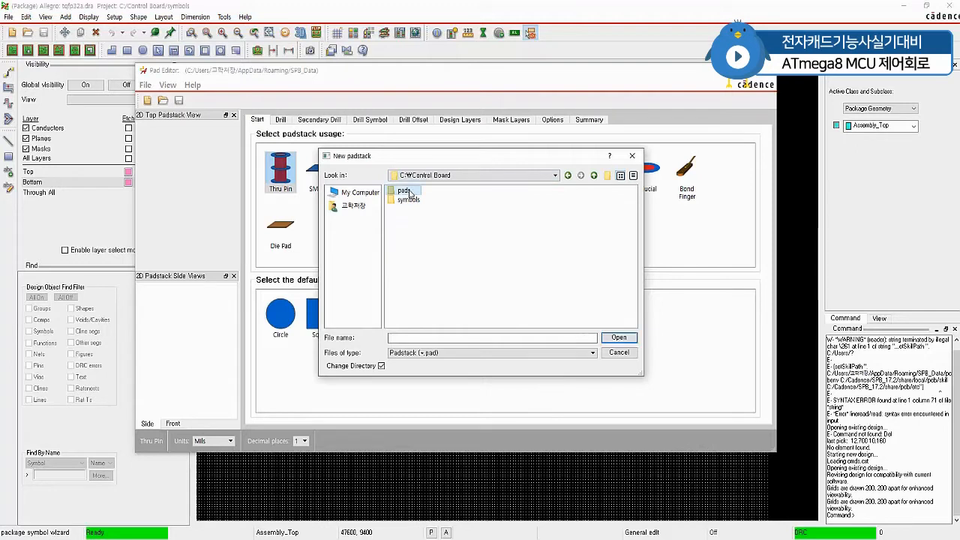
double_click(412, 194)
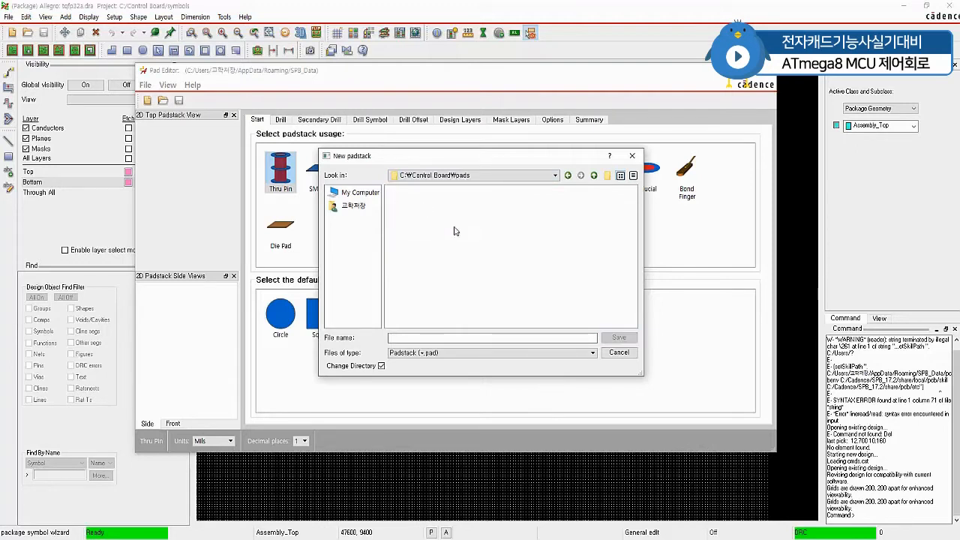
Name the new padstack smdr1_7x0_5 and create it with SMD Pin as its usage.
click(443, 339)
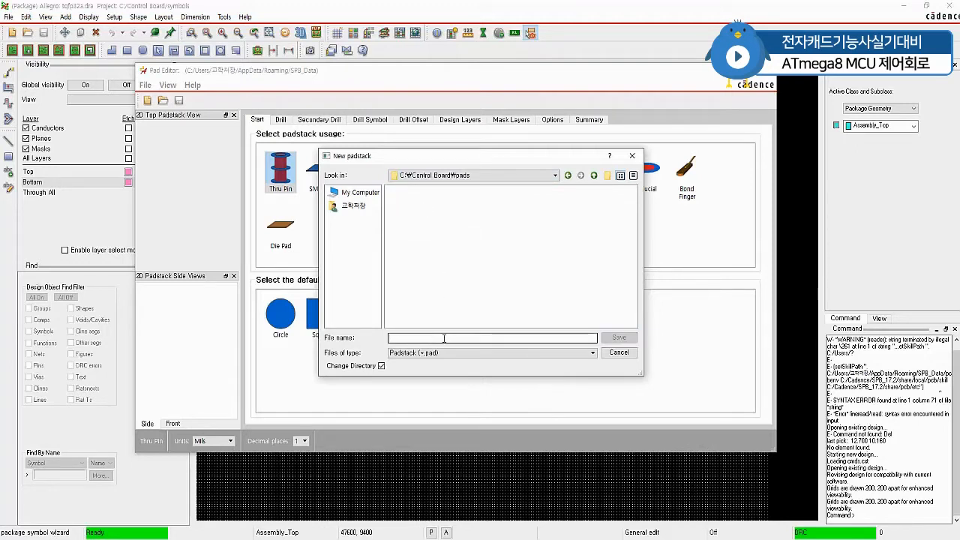
text(smd)
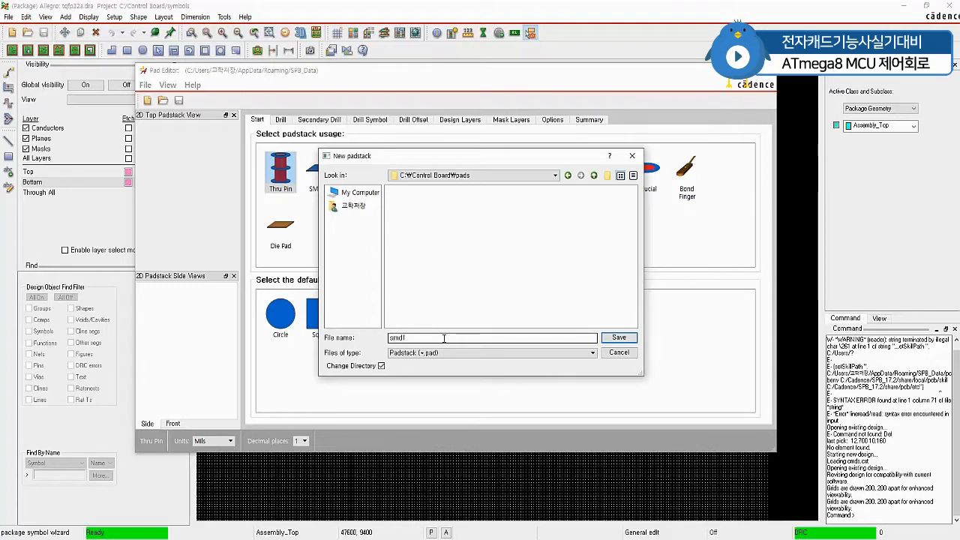
text(1_7x)
text(8)
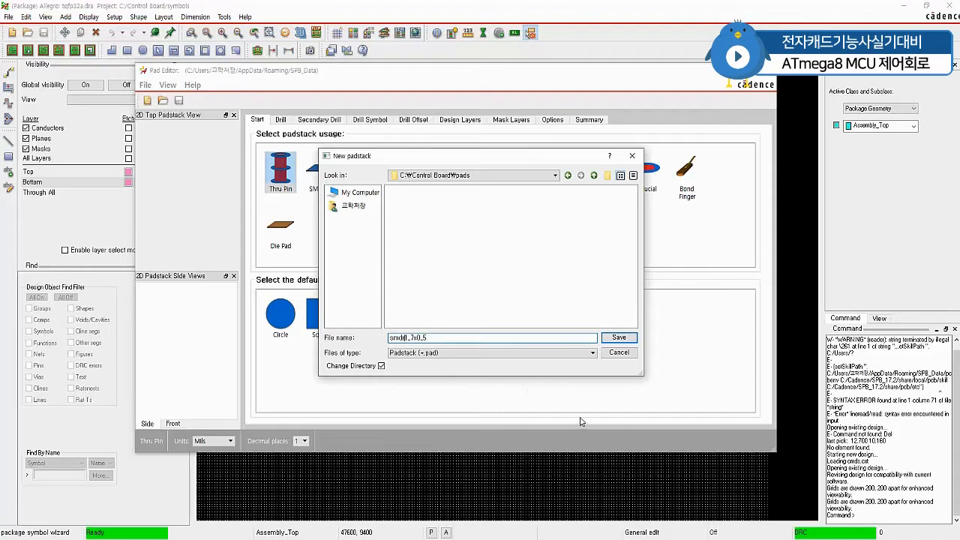
click(623, 339)
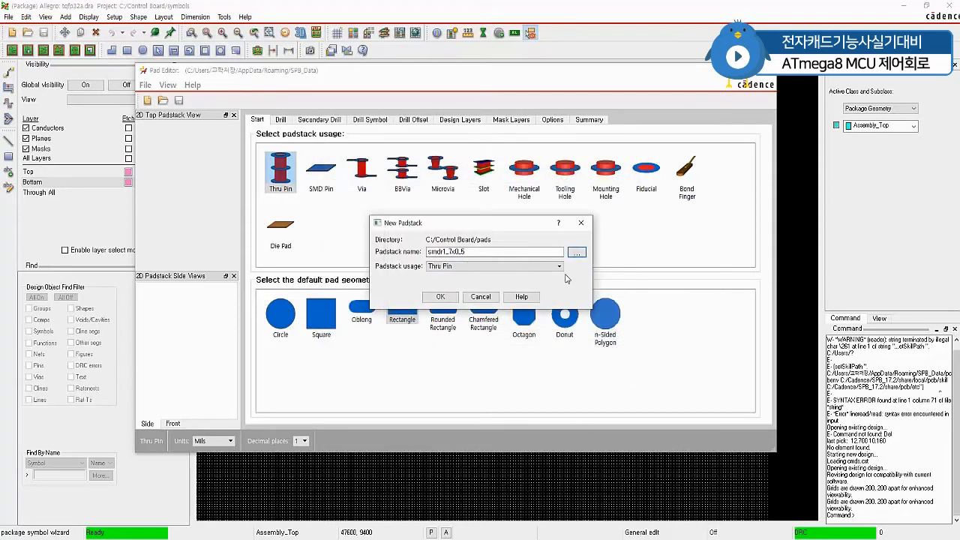
click(441, 268)
click(453, 284)
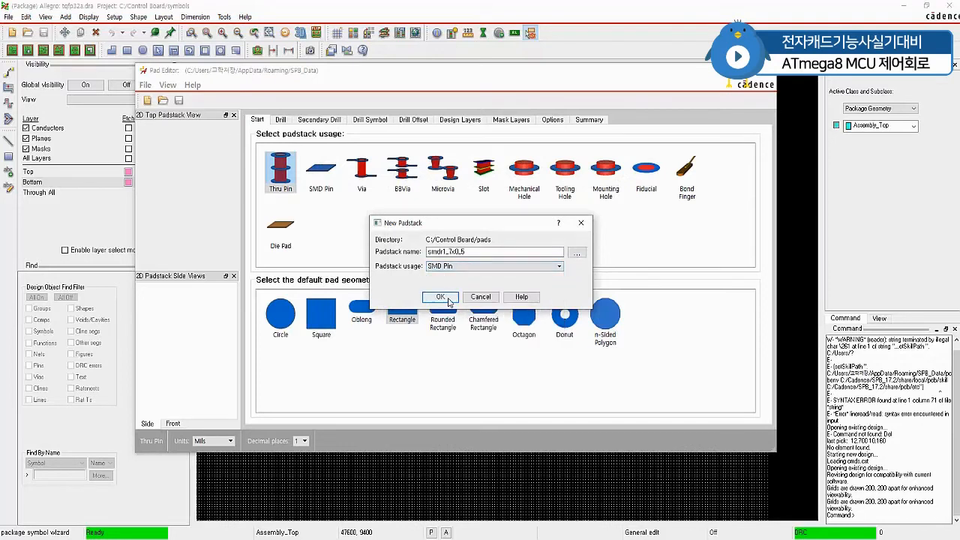
click(448, 297)
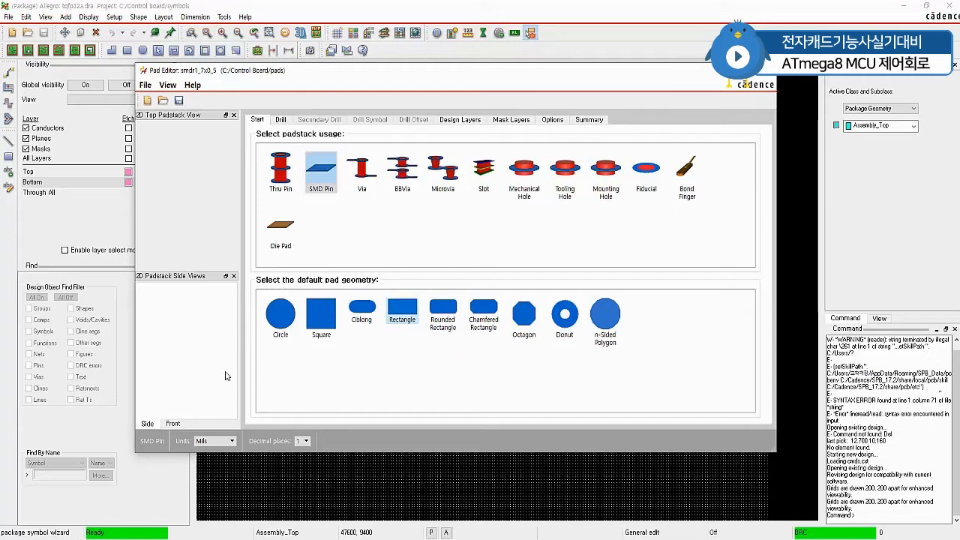
Set the padstack units to Millimeter with 3 decimal places.
click(233, 441)
click(222, 466)
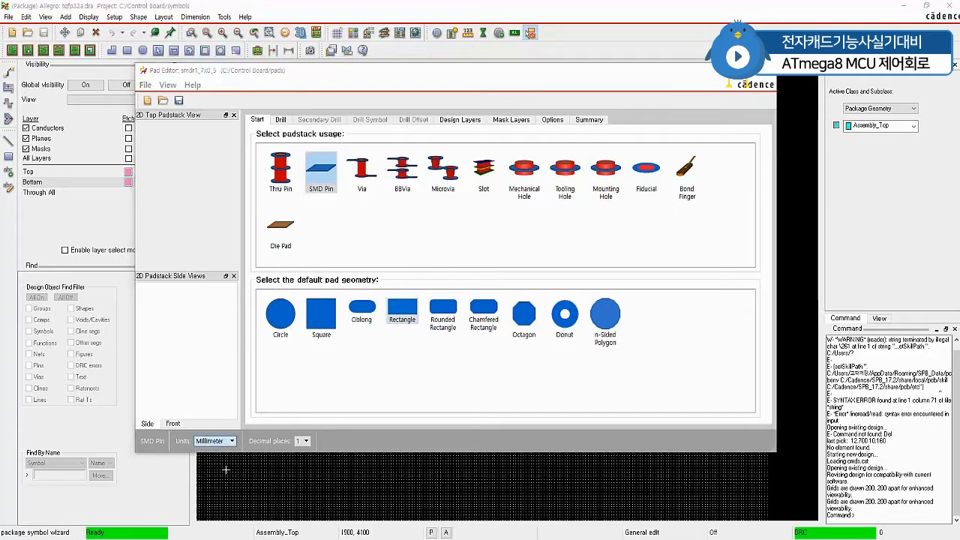
click(481, 278)
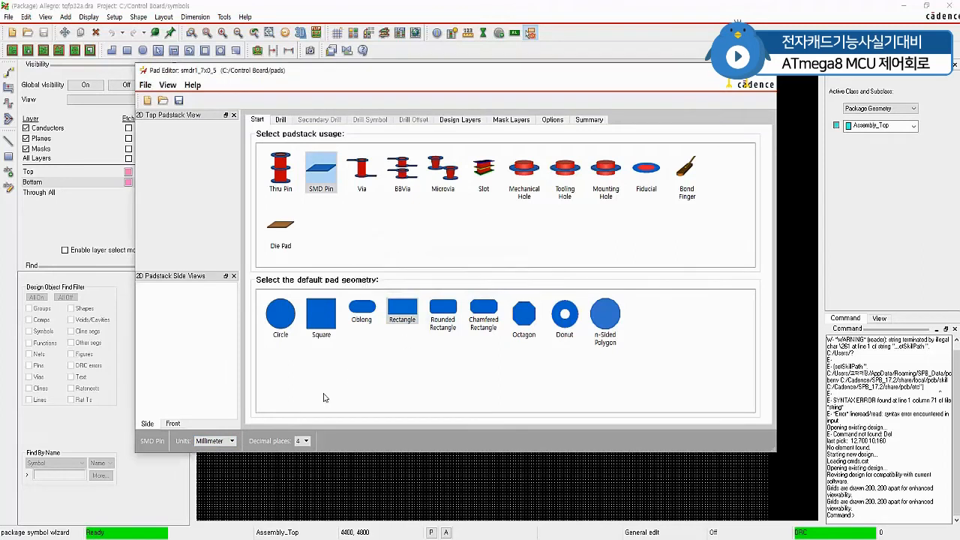
click(303, 441)
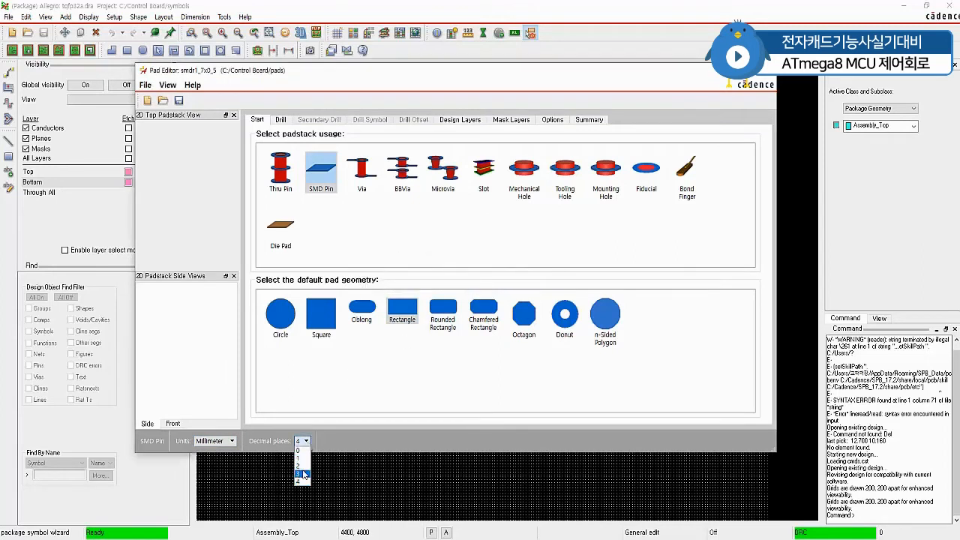
click(300, 474)
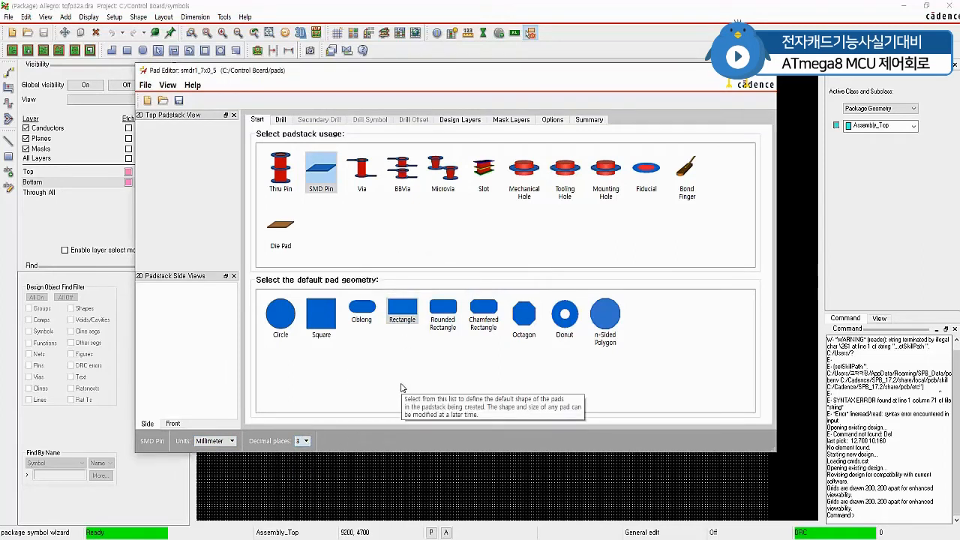
Define the regular pad on BEGIN LAYER as a rectangle 1.7 mm wide and 0.5 mm high.
click(460, 120)
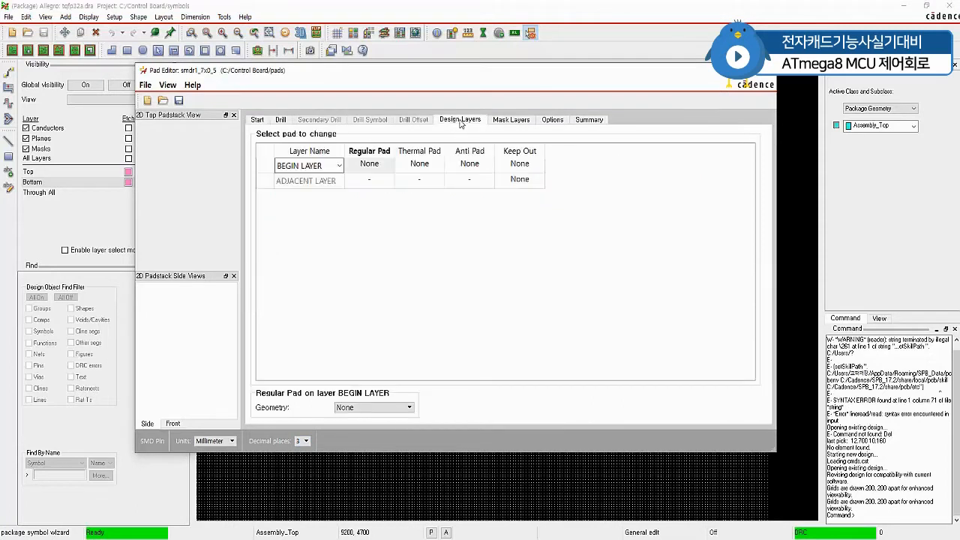
click(372, 166)
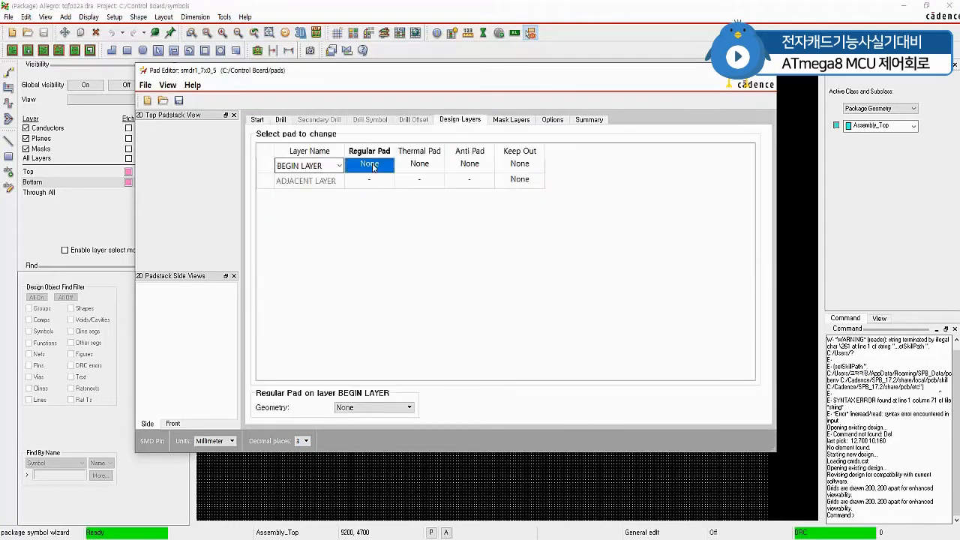
click(396, 408)
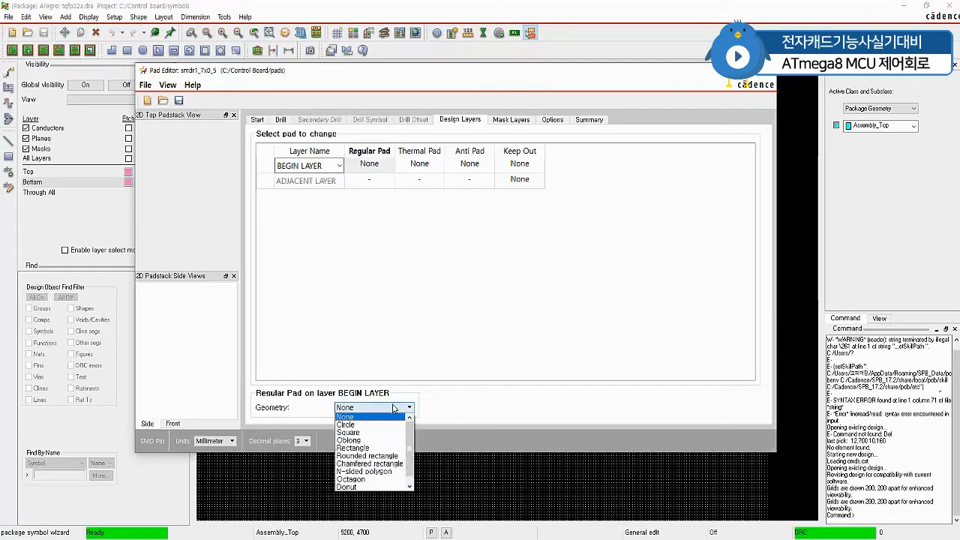
click(361, 455)
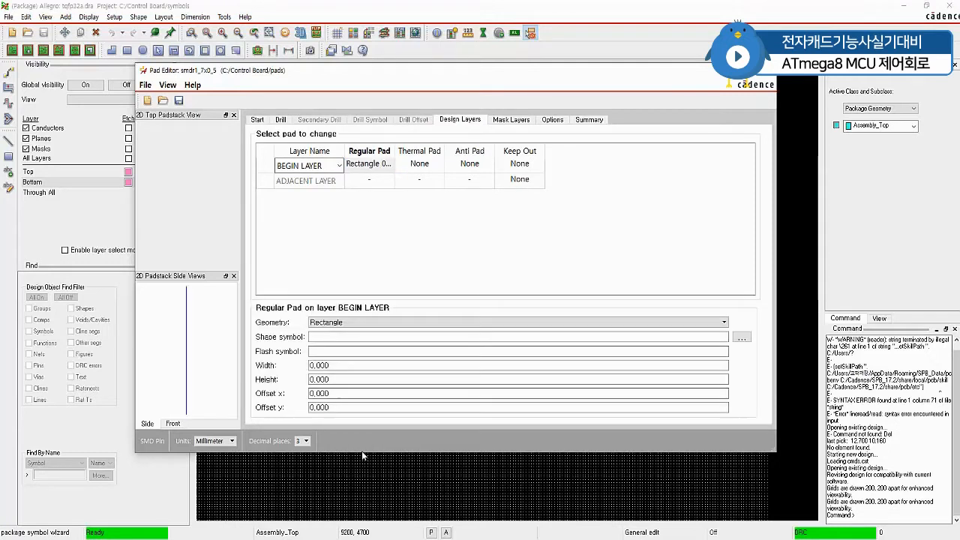
click(351, 371)
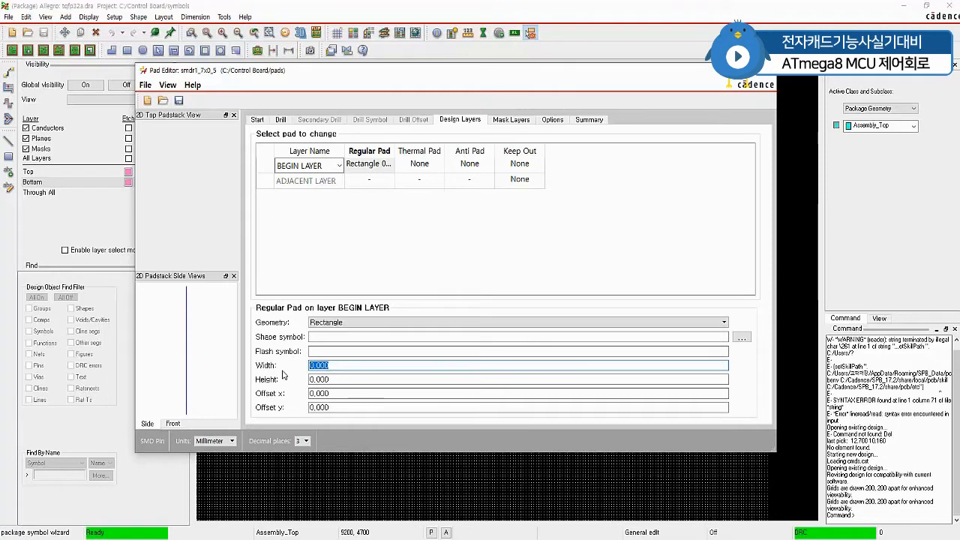
text(1.7)
key(Tab)
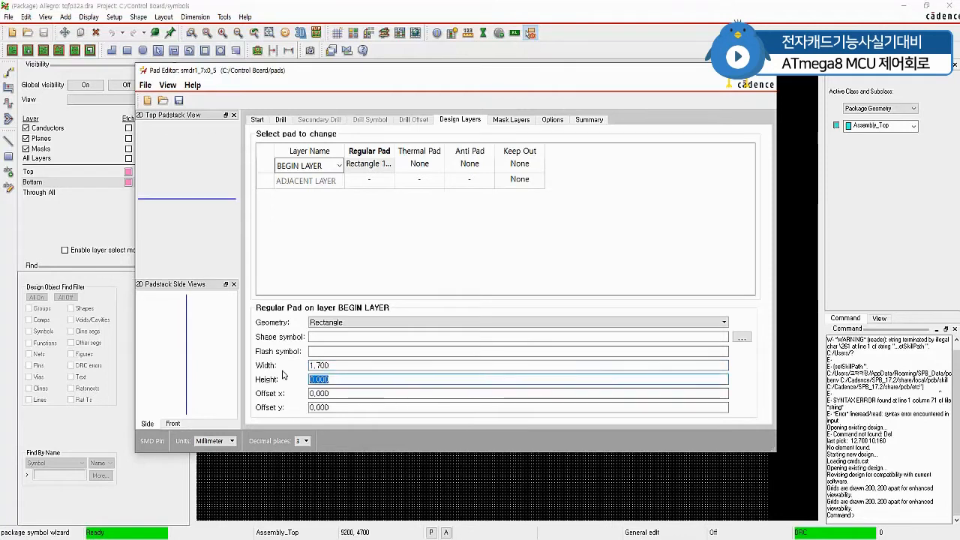
text(0.5)
key(Tab)
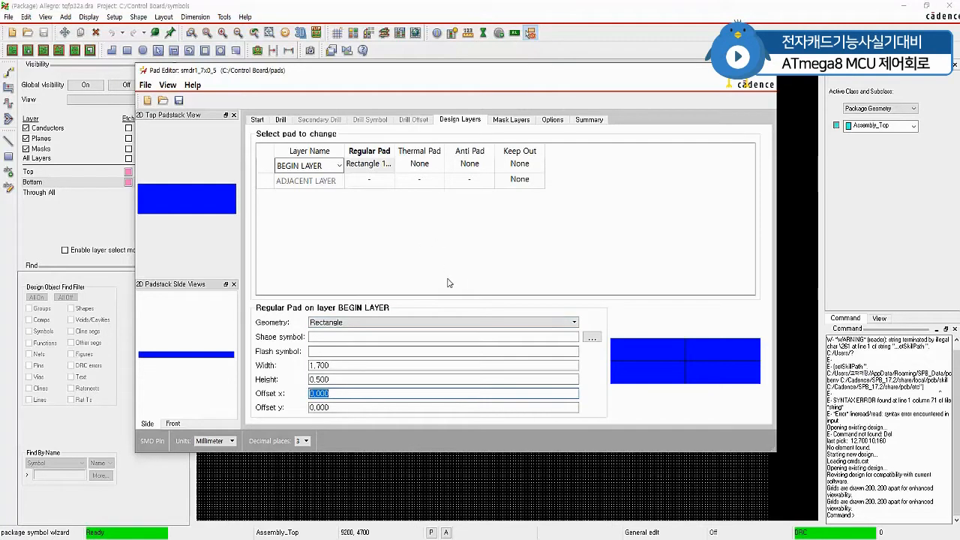
Define the SOLDERMASK_TOP pad as a rectangle 1.8 mm wide and 0.6 mm high.
click(512, 120)
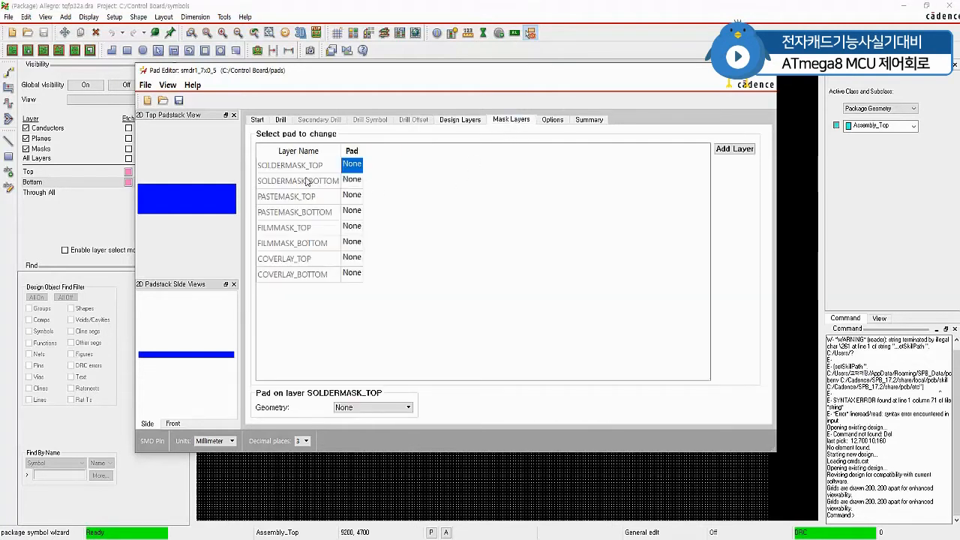
click(394, 408)
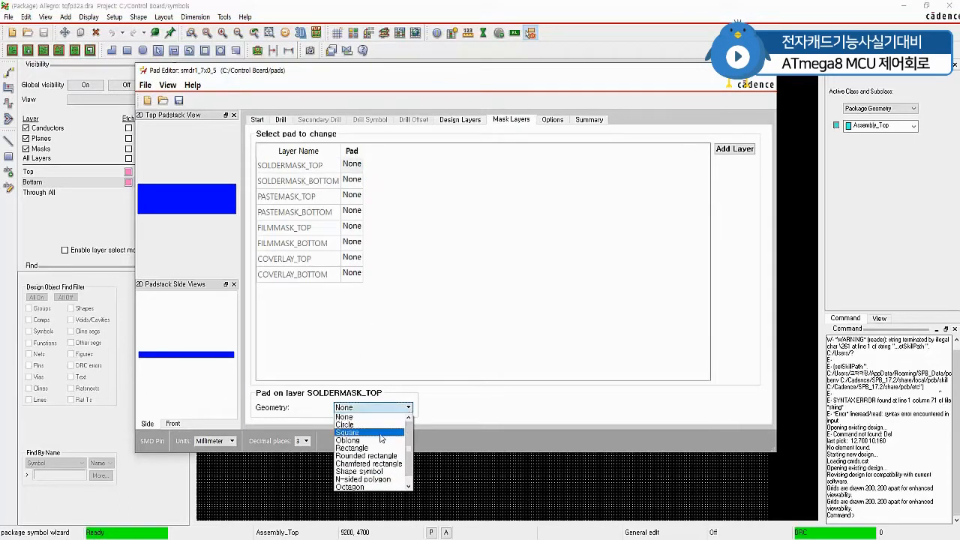
key(Escape)
click(424, 366)
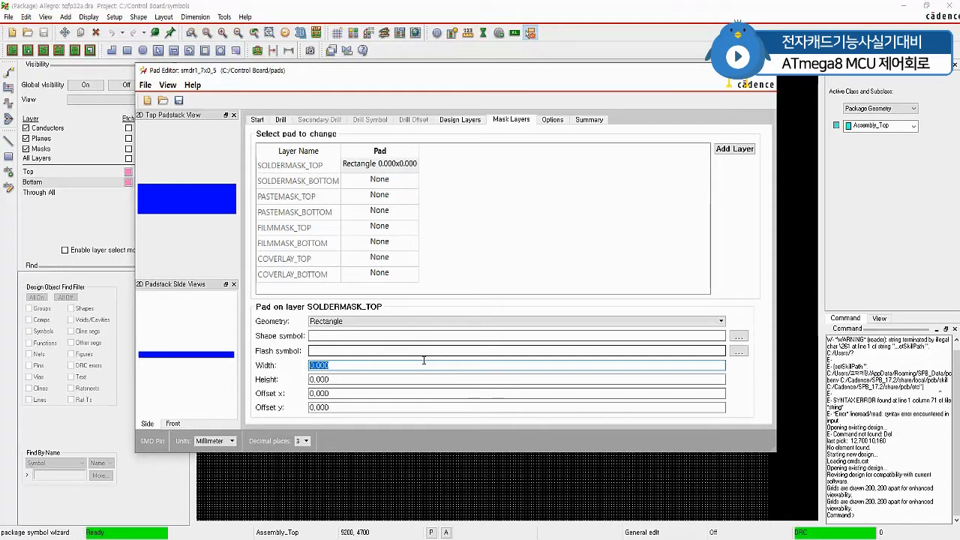
text(1.8)
key(Tab)
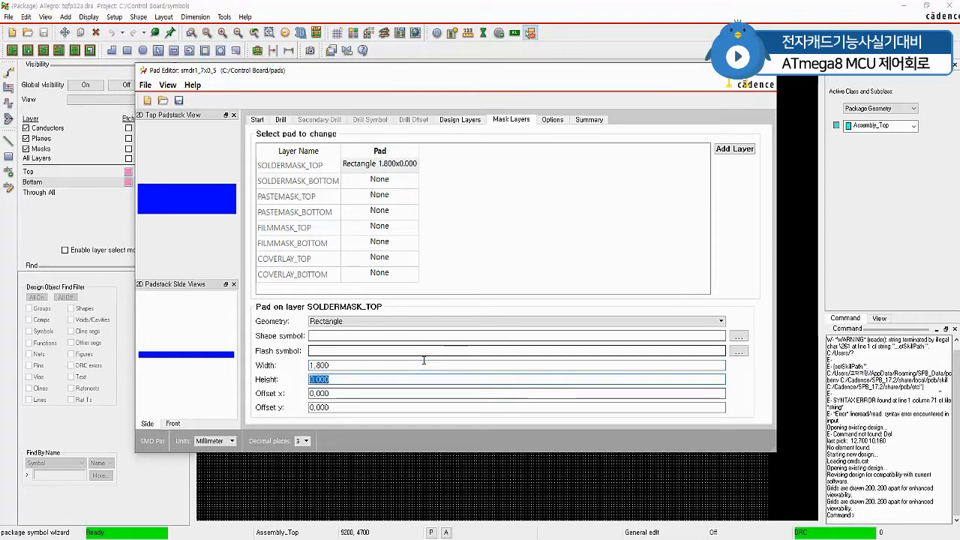
text(0.)
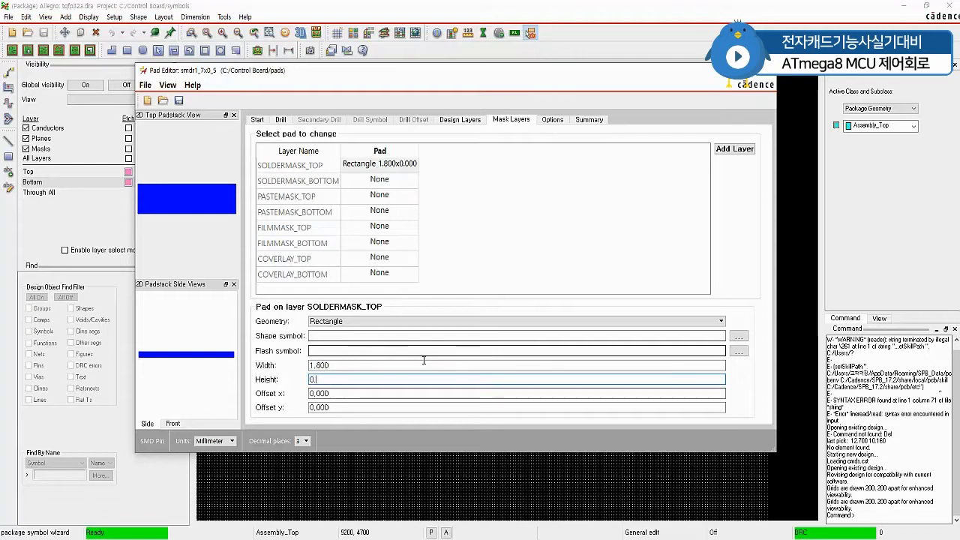
text(6)
key(Tab)
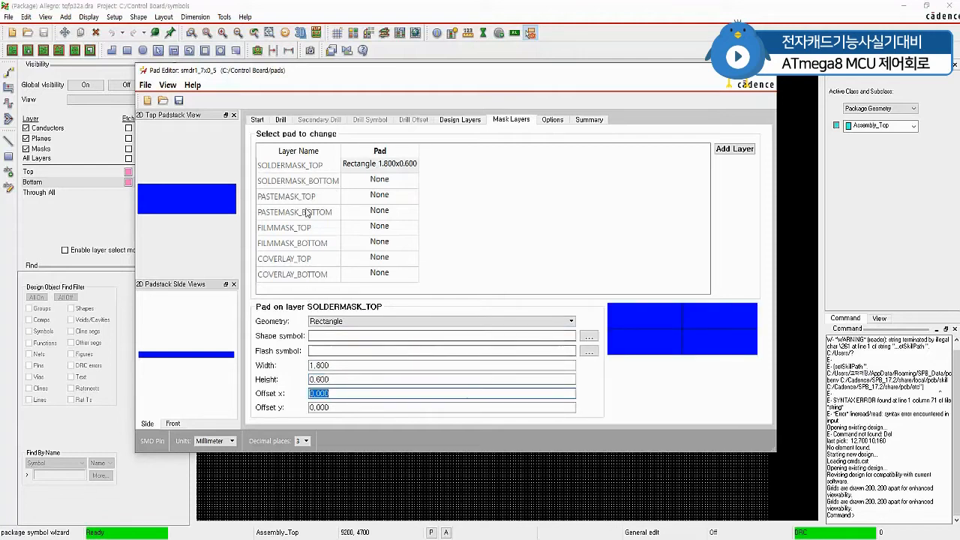
Define the PASTEMASK_TOP pad as a rectangle 1.7 mm wide and 0.5 mm high, and save the padstack.
click(365, 197)
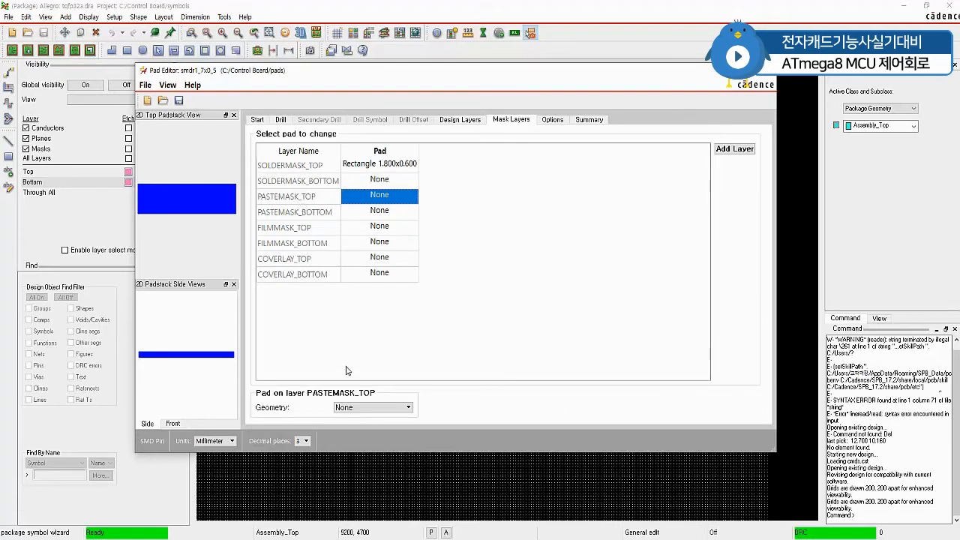
click(368, 407)
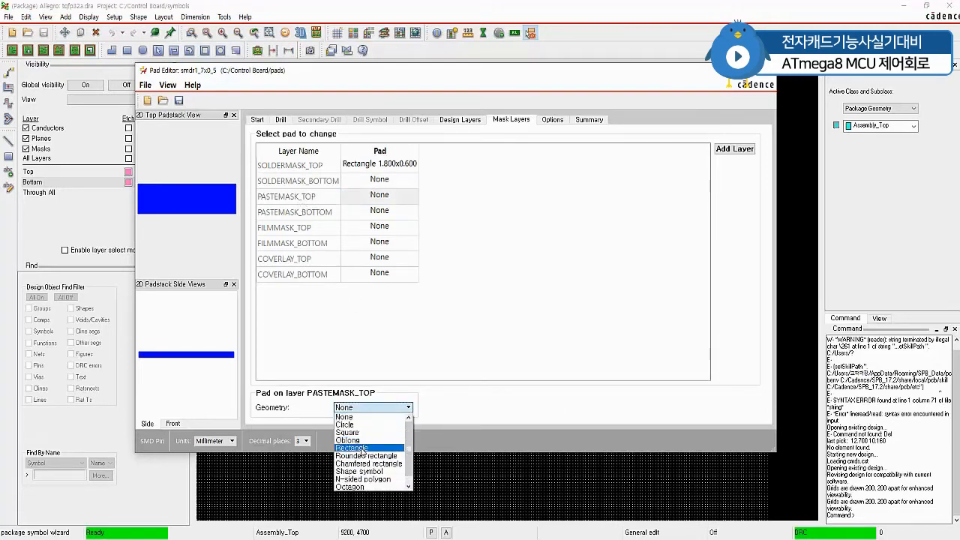
click(361, 451)
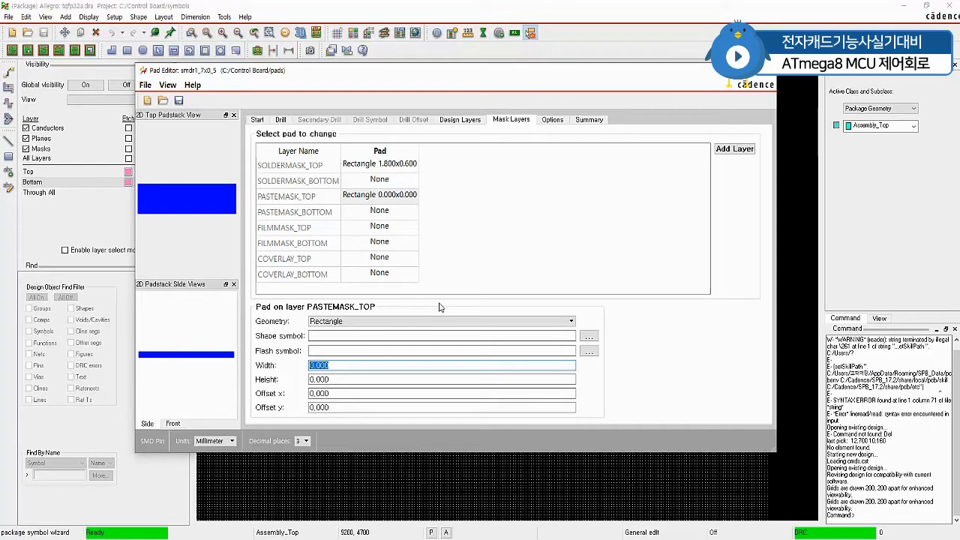
text(1.7)
key(Tab)
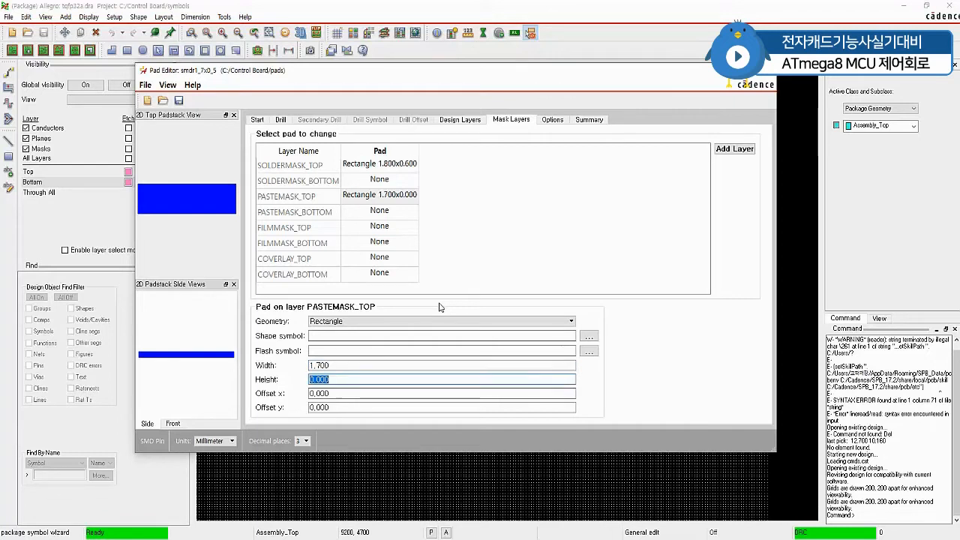
text(0.)
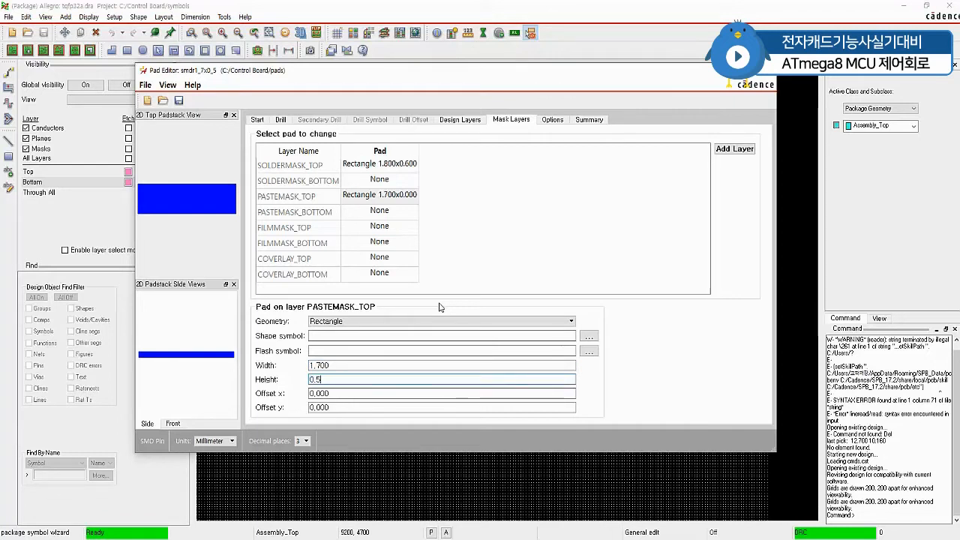
text(5)
key(Tab)
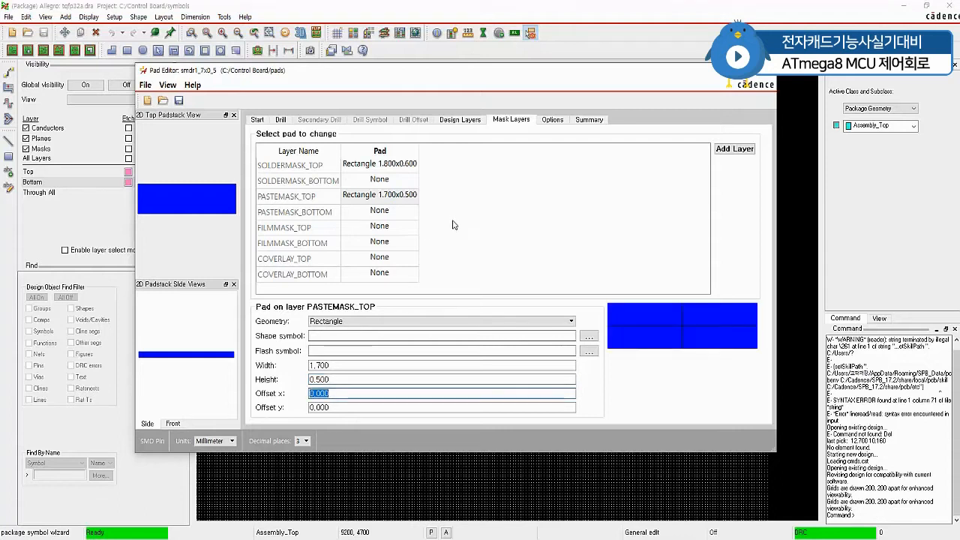
click(145, 85)
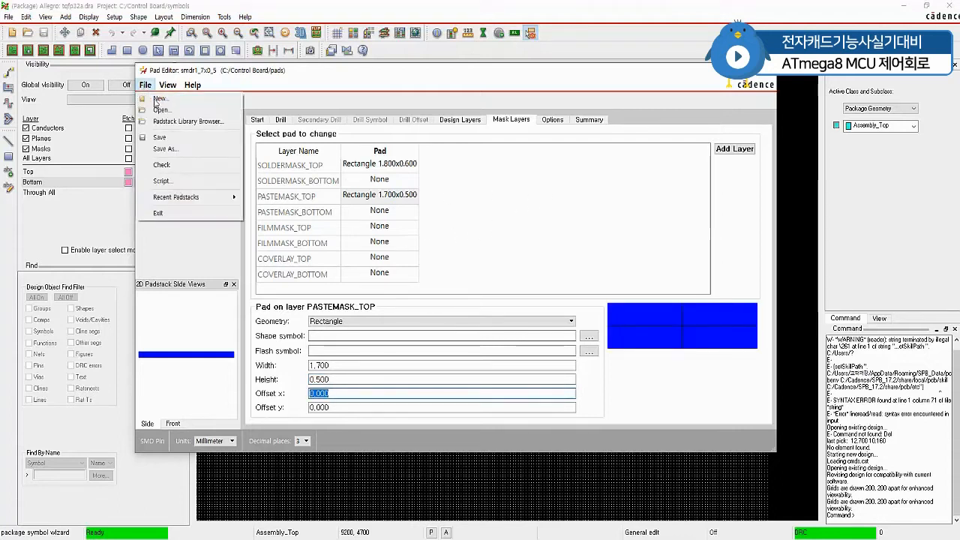
click(170, 138)
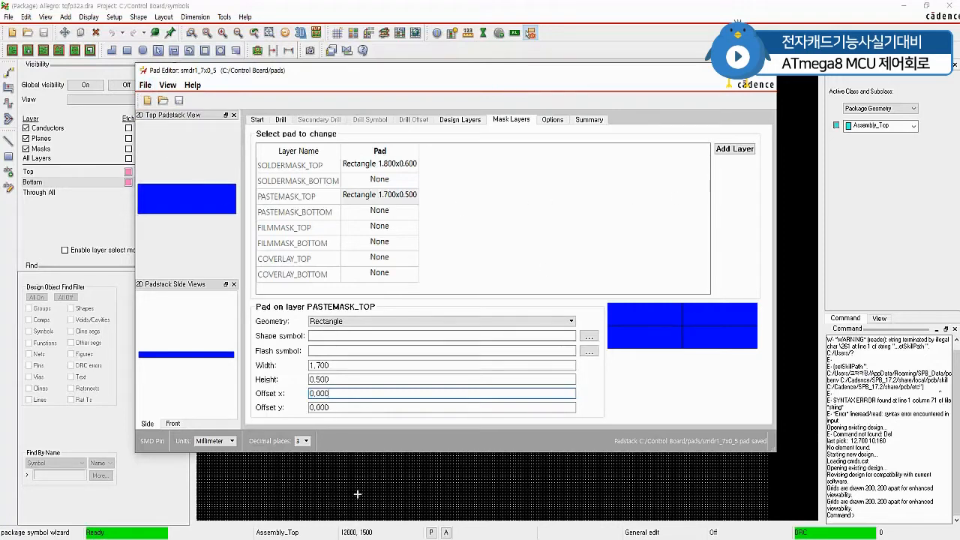
Check the Control Board pads folder in File Explorer for the saved smdr1_7x0_5 padstack file, and return to Allegro.
click(316, 539)
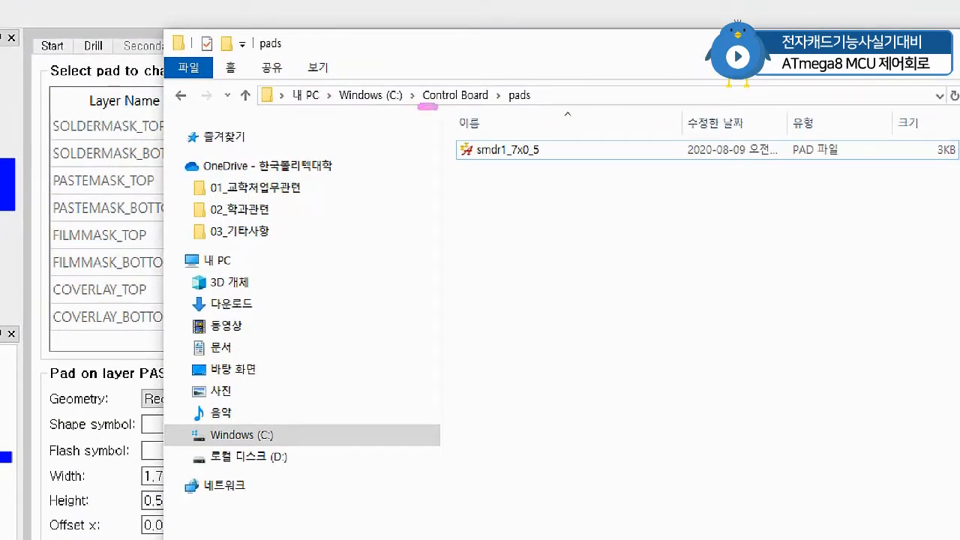
drag(436, 106, 548, 107)
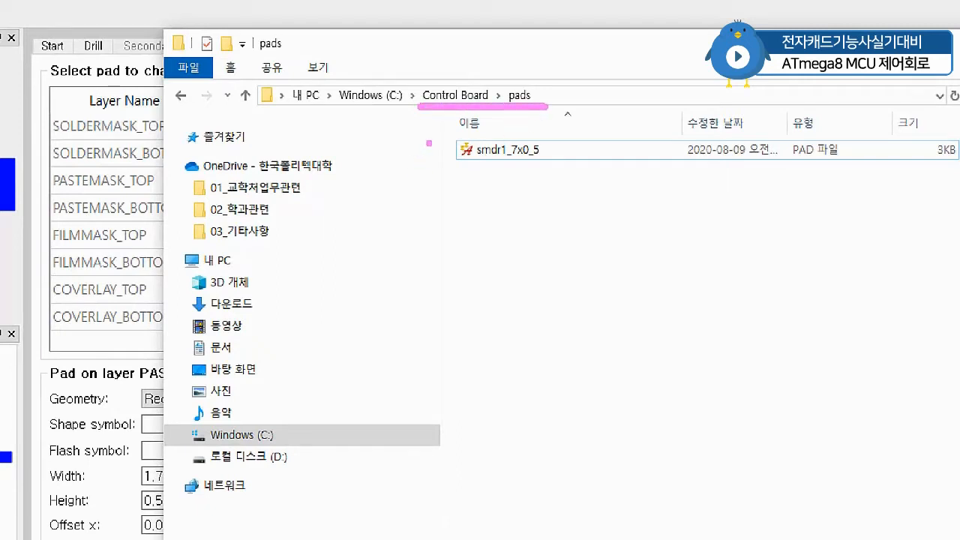
mouse_move(443, 131)
mouse_down()
mouse_move(459, 166)
mouse_move(591, 170)
mouse_up()
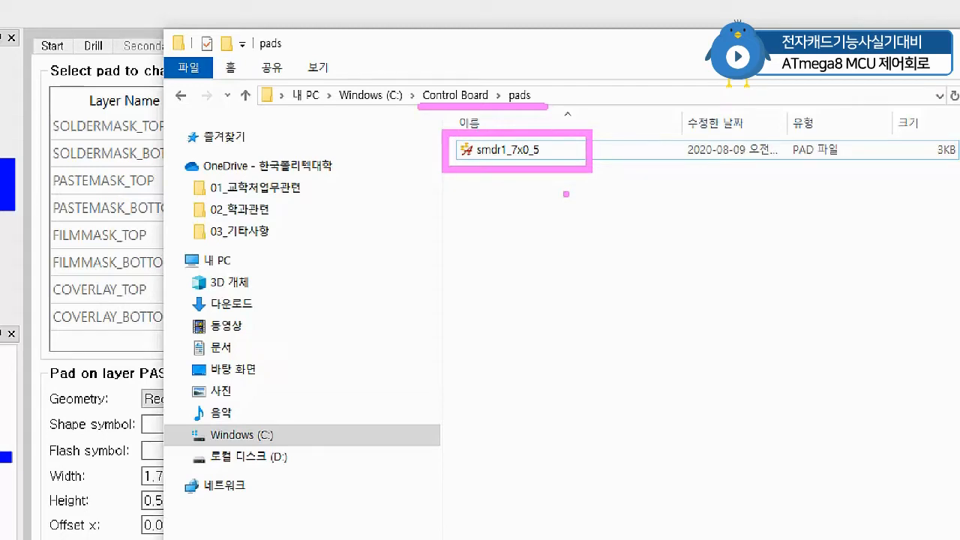
key(Escape)
click(838, 122)
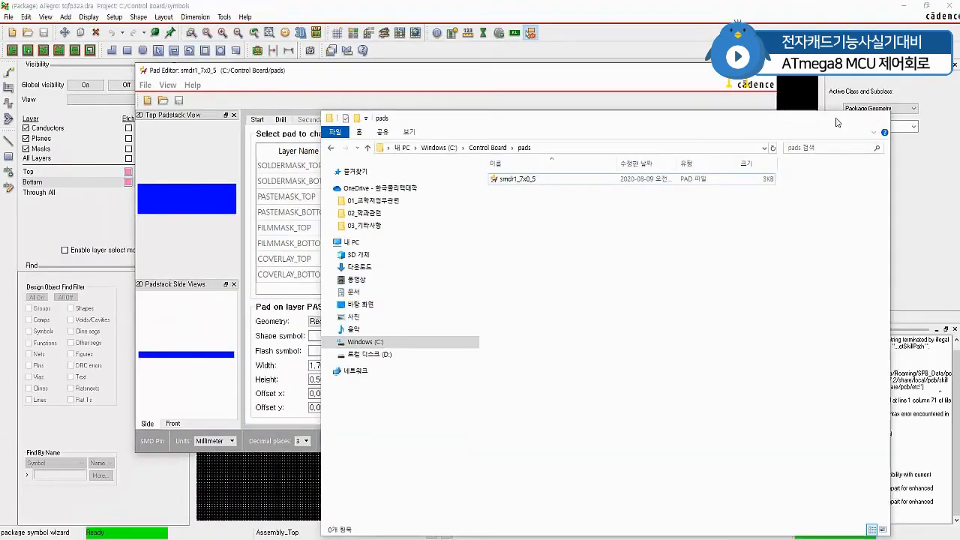
click(515, 12)
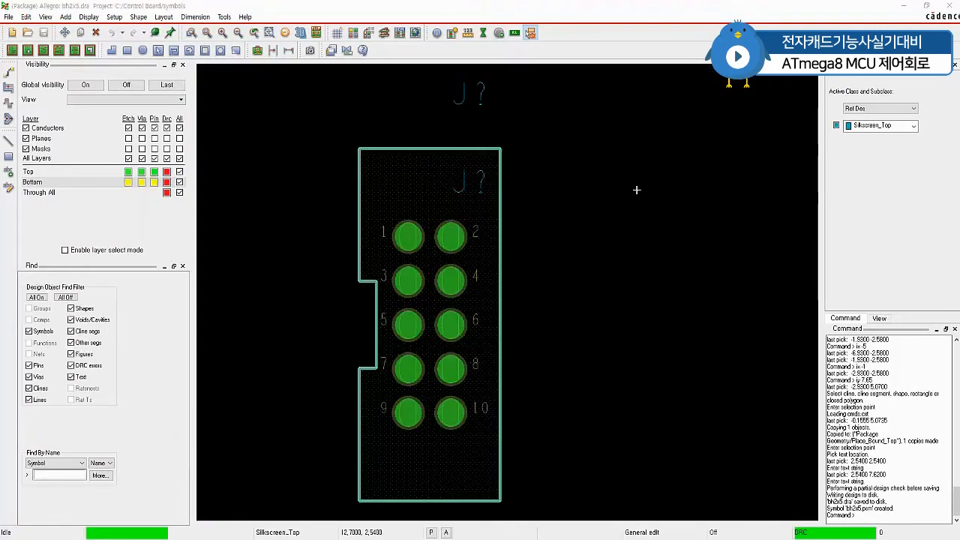
Create a new drawing named tqfp32a of type Package symbol (wizard) in the Control Board symbols directory.
click(8, 17)
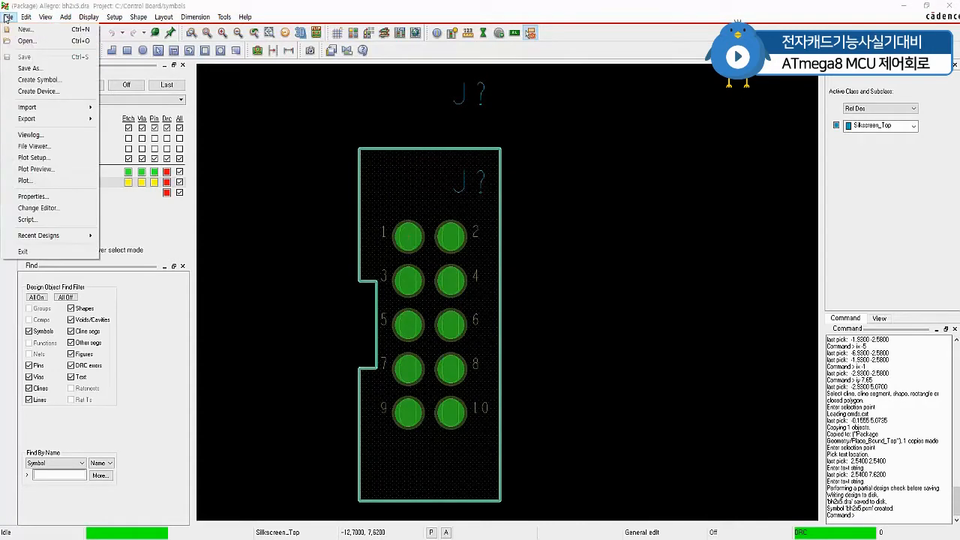
click(26, 29)
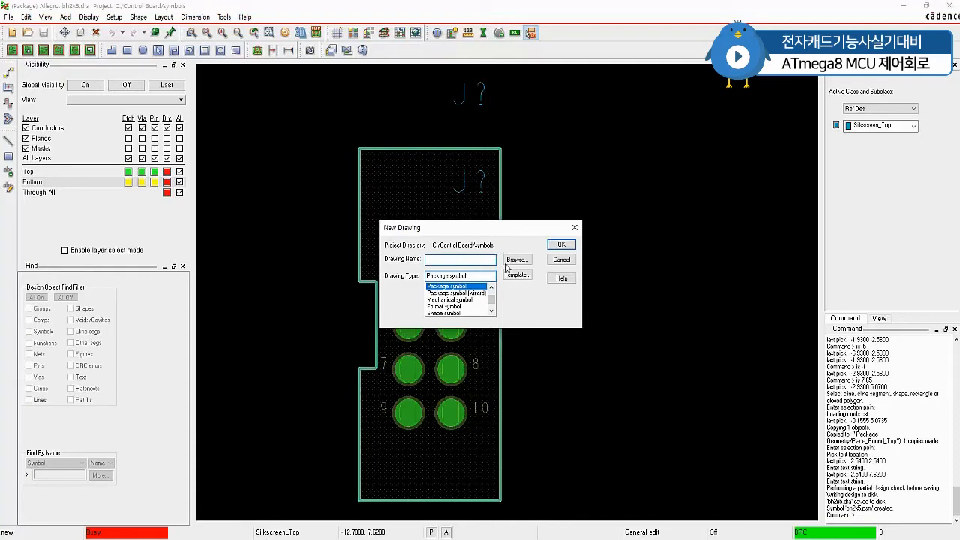
click(458, 294)
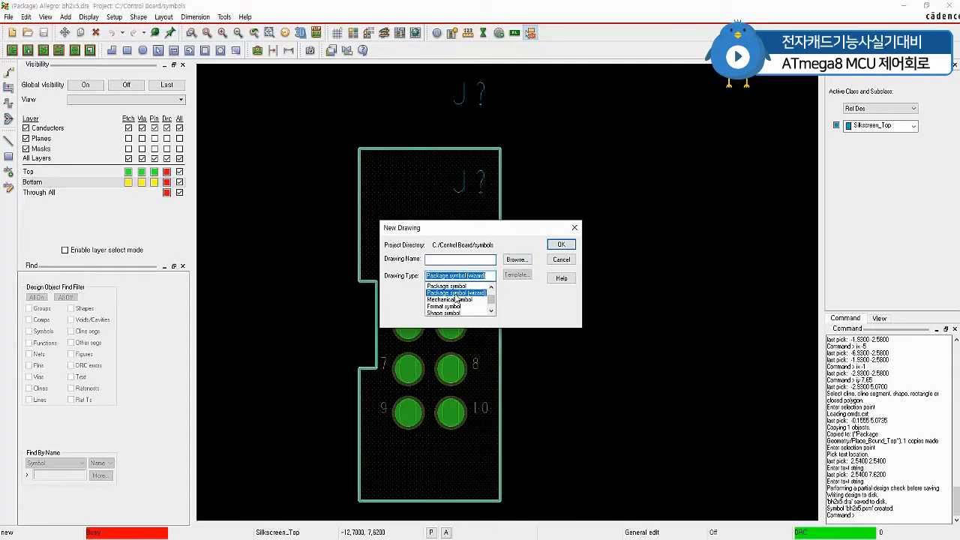
click(432, 262)
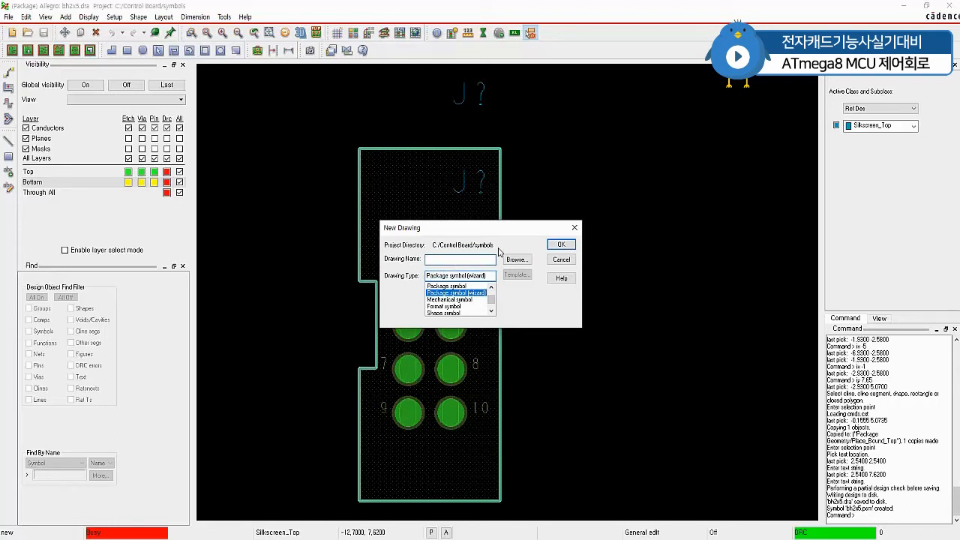
text(tqfp32a)
click(561, 245)
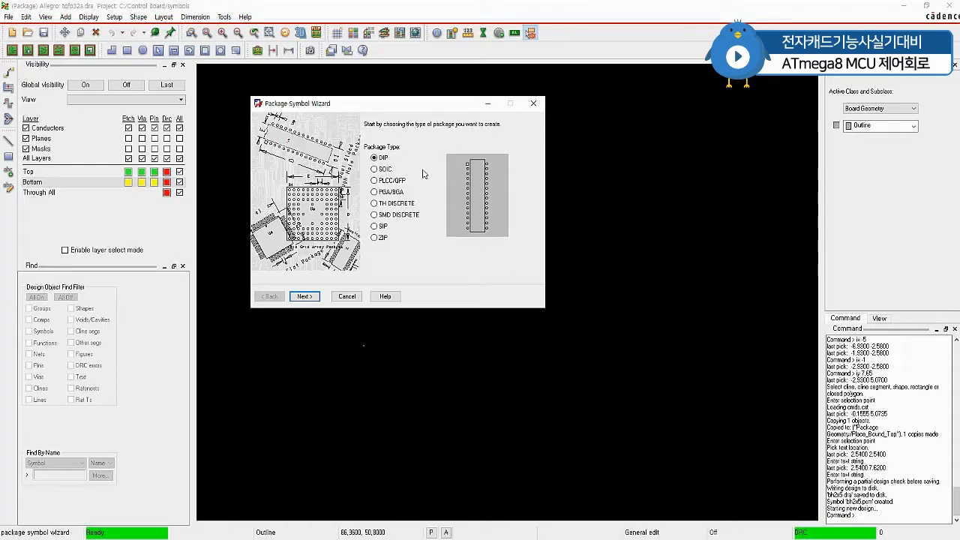
Choose the PLCC/QFP package type and load the default Cadence supplied template for the symbol.
click(375, 183)
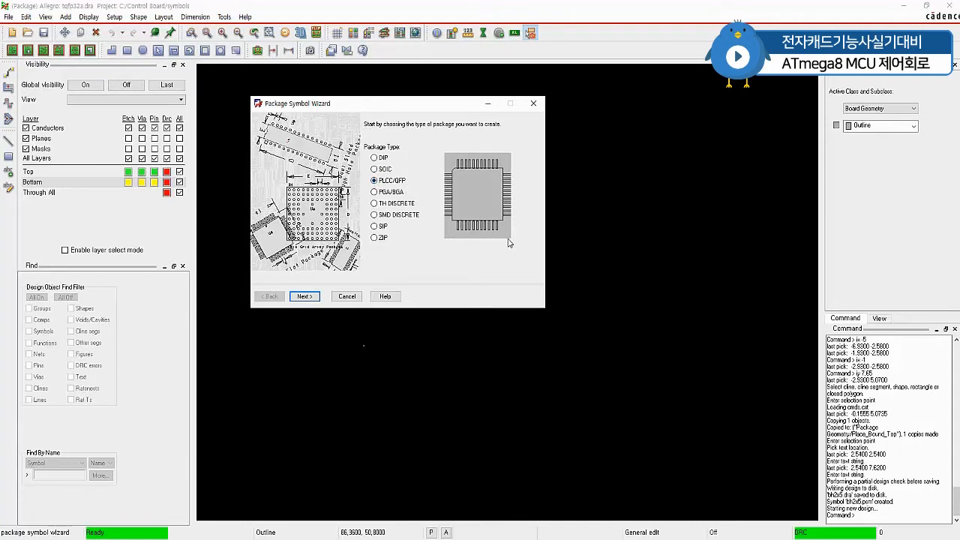
click(307, 296)
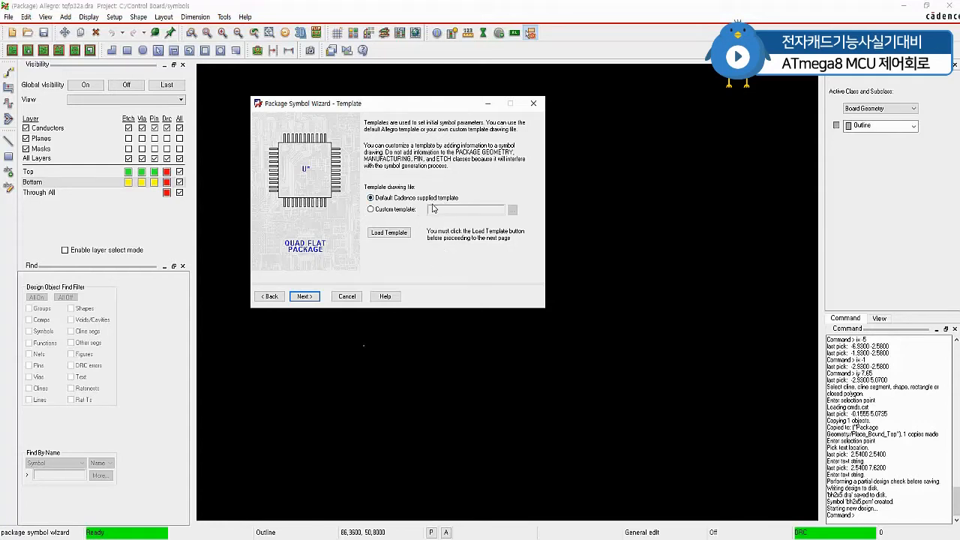
click(389, 234)
click(543, 296)
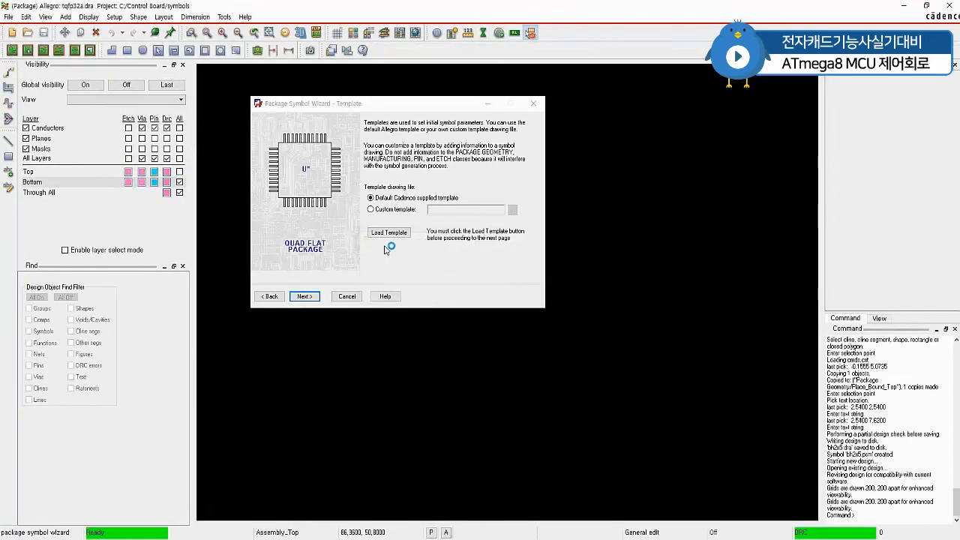
click(305, 298)
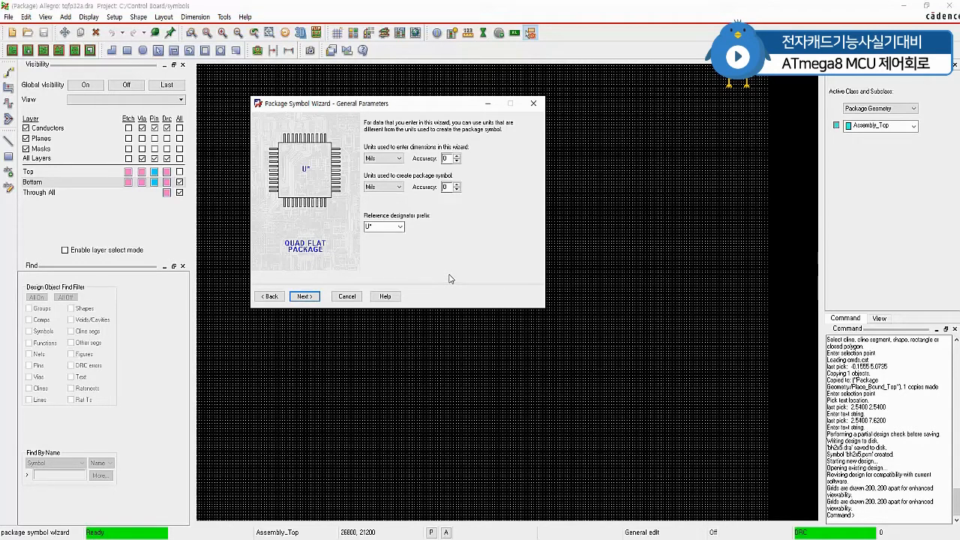
Set both the wizard dimension units and the package symbol units to Millimeter, and accept the general parameters.
click(399, 159)
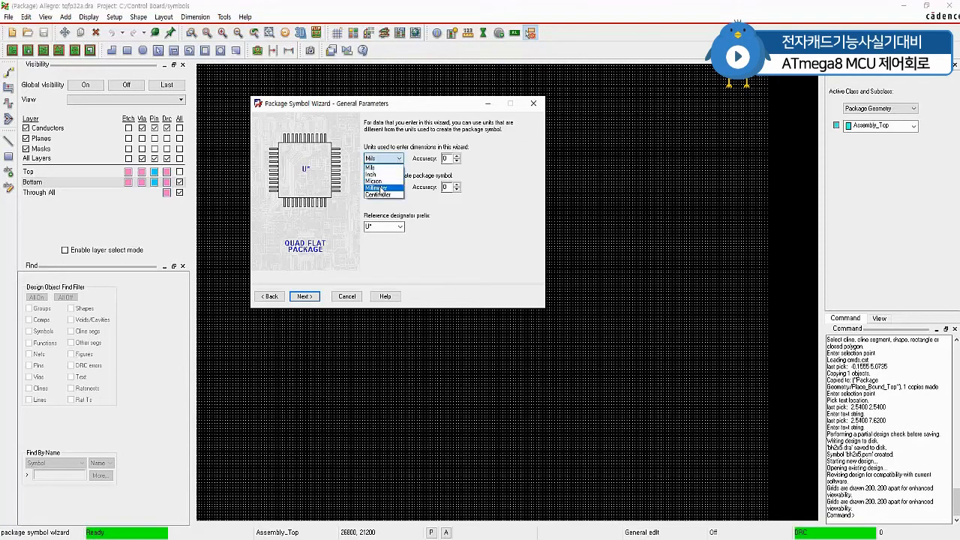
click(386, 188)
click(389, 187)
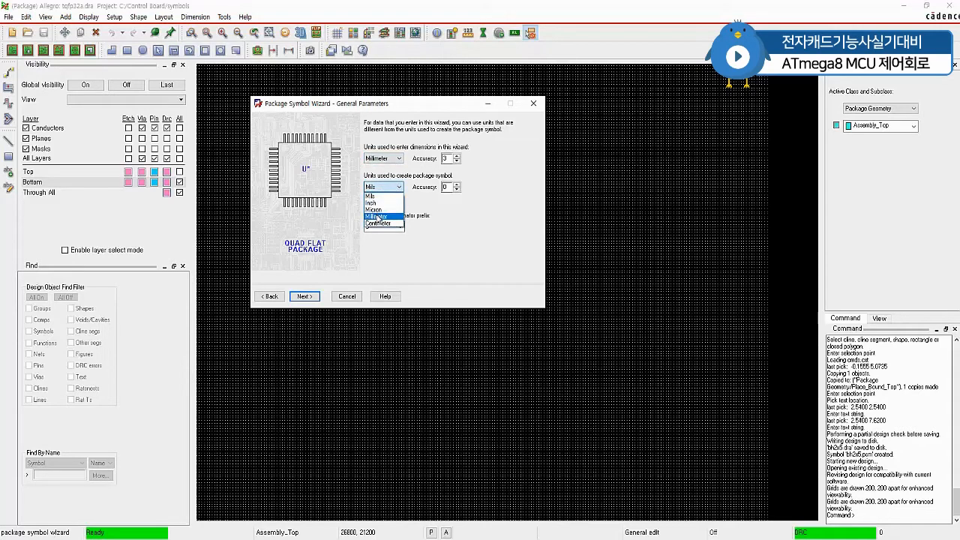
click(376, 216)
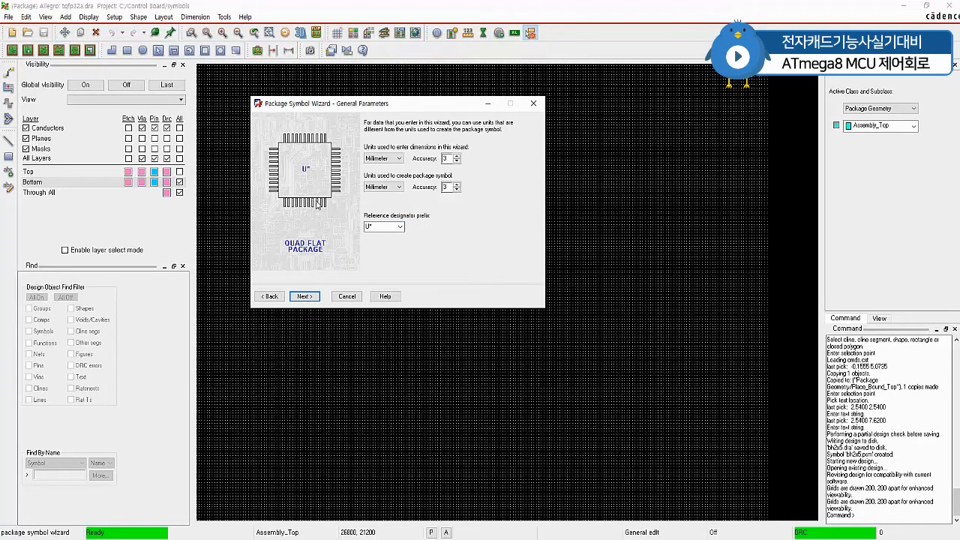
click(304, 297)
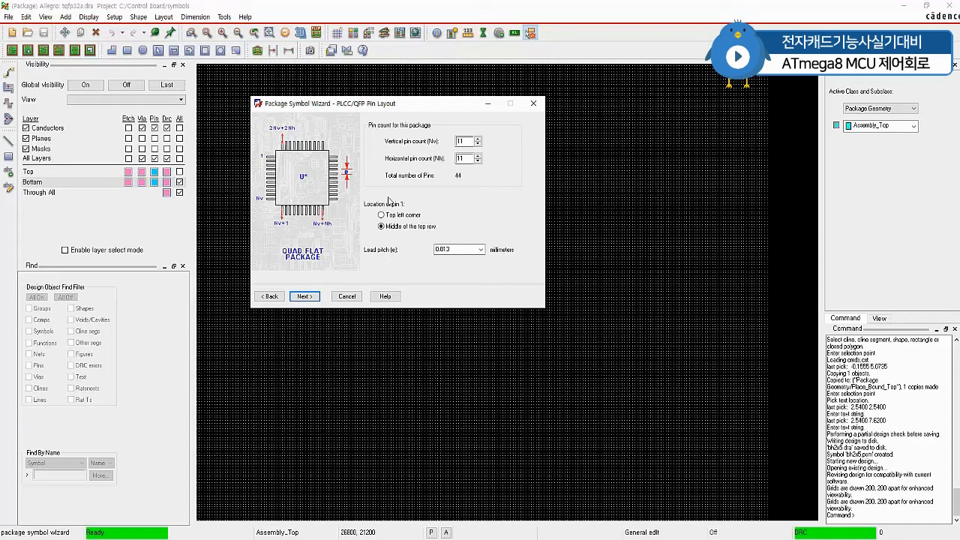
Set both the vertical pin count (Nv) and the horizontal pin count (Nh) to 8.
double_click(462, 141)
text(8)
key(Tab)
text(8)
mouse_move(379, 169)
mouse_down()
mouse_move(455, 188)
mouse_move(531, 178)
mouse_up()
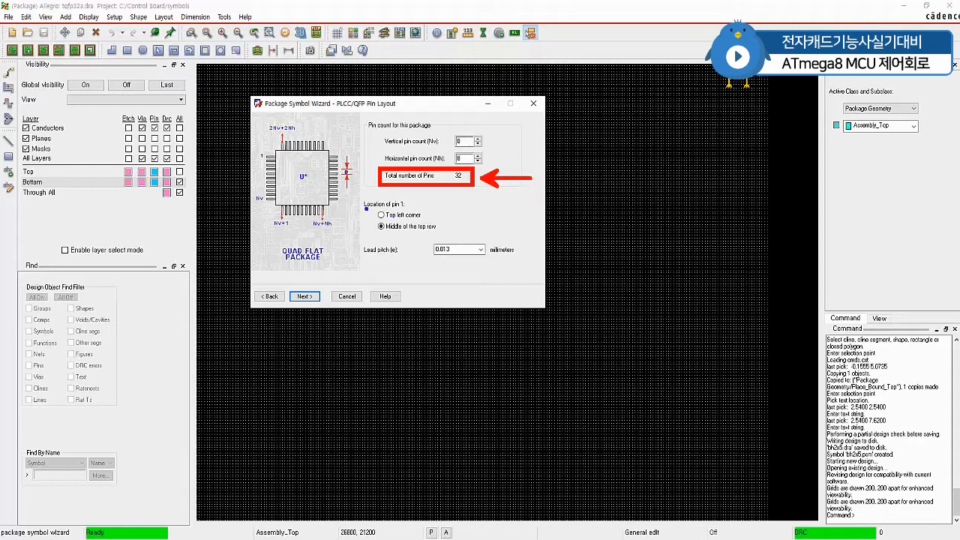
Set the location of pin 1 to the package's top left corner.
drag(368, 207, 409, 210)
mouse_move(257, 147)
mouse_down()
mouse_move(281, 158)
mouse_move(270, 162)
mouse_move(257, 149)
mouse_up()
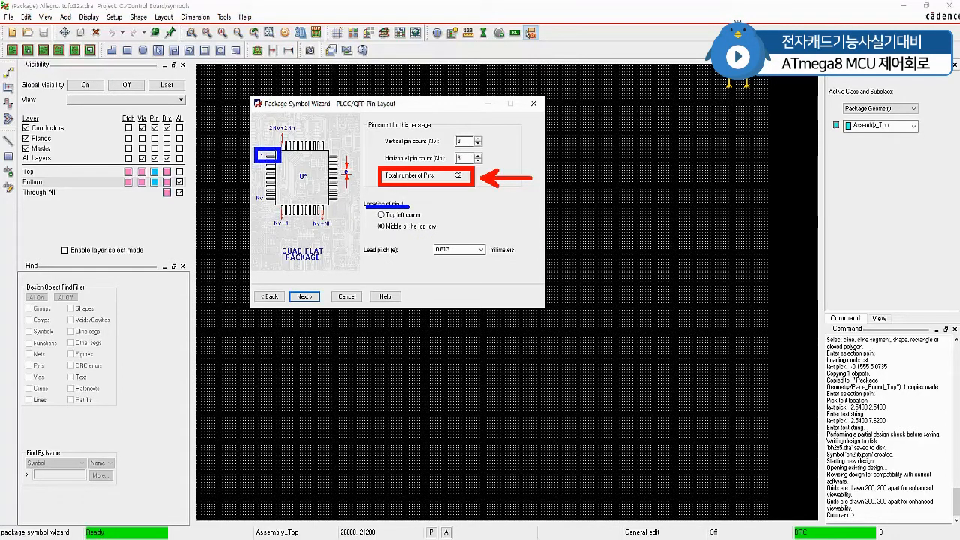
drag(384, 222, 424, 222)
key(Escape)
click(389, 219)
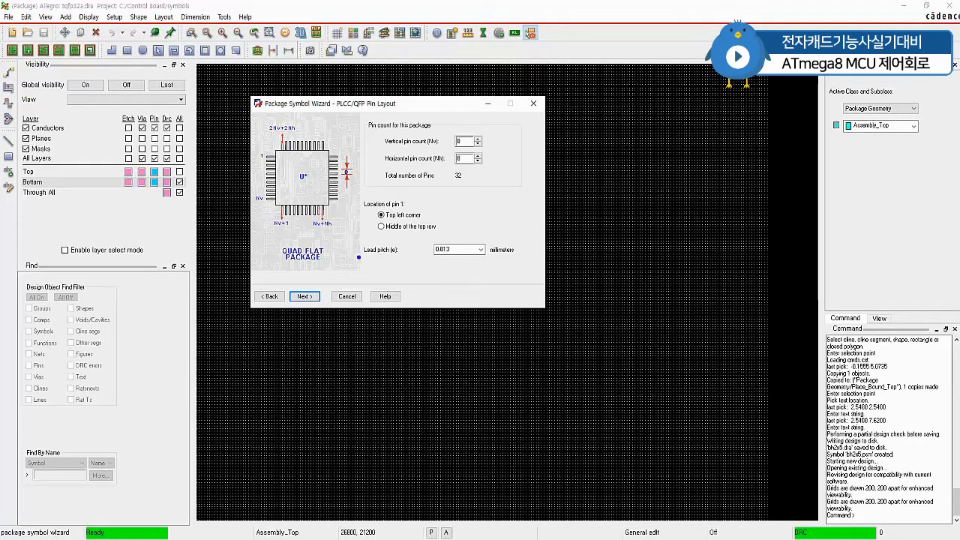
Set the lead pitch (e) to 0.800 mm and accept the pin layout.
mouse_move(359, 239)
mouse_down()
mouse_move(405, 266)
mouse_move(522, 267)
mouse_move(514, 267)
mouse_up()
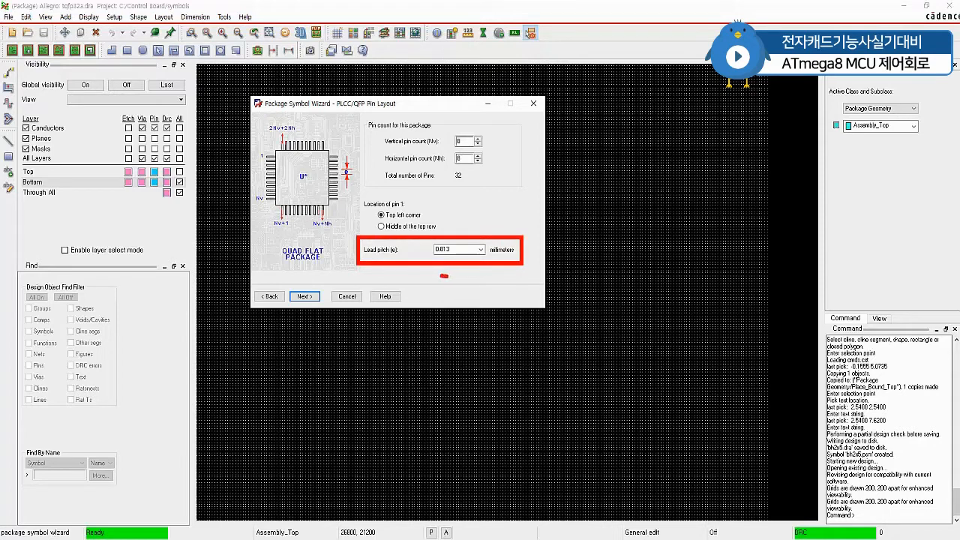
mouse_move(448, 275)
mouse_down()
mouse_move(452, 285)
mouse_move(472, 276)
mouse_move(489, 284)
mouse_move(482, 274)
mouse_move(510, 279)
mouse_move(511, 270)
mouse_move(505, 282)
mouse_move(515, 281)
mouse_up()
click(497, 281)
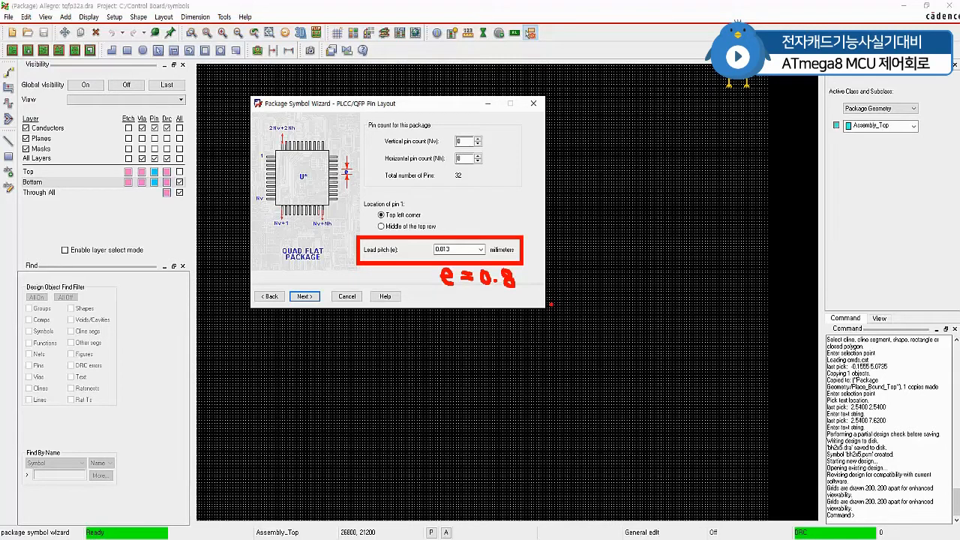
double_click(447, 249)
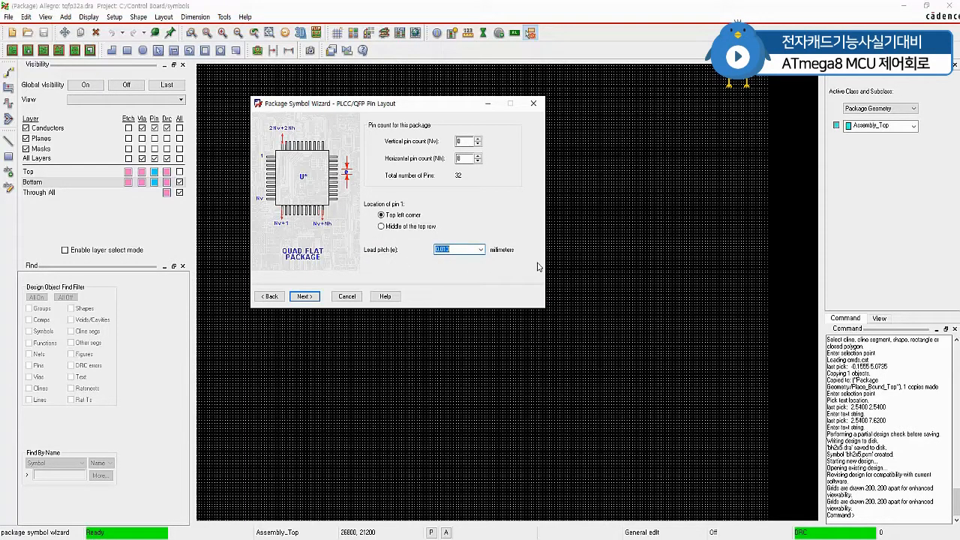
text(0.800)
click(312, 300)
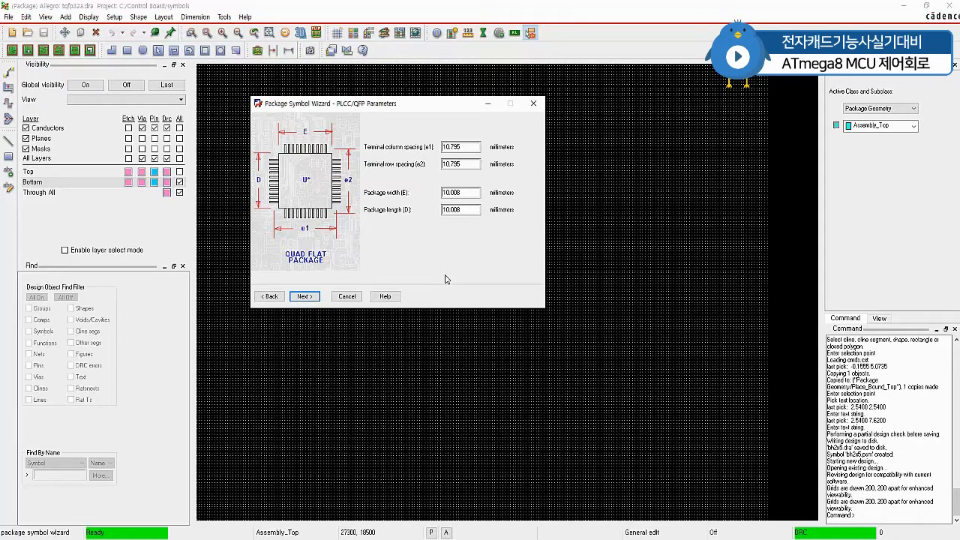
Set the terminal column spacing (e1) and terminal row spacing (e2) to 8.7 mm each.
double_click(459, 147)
text(8.7)
key(Tab)
text(8.7)
key(Tab)
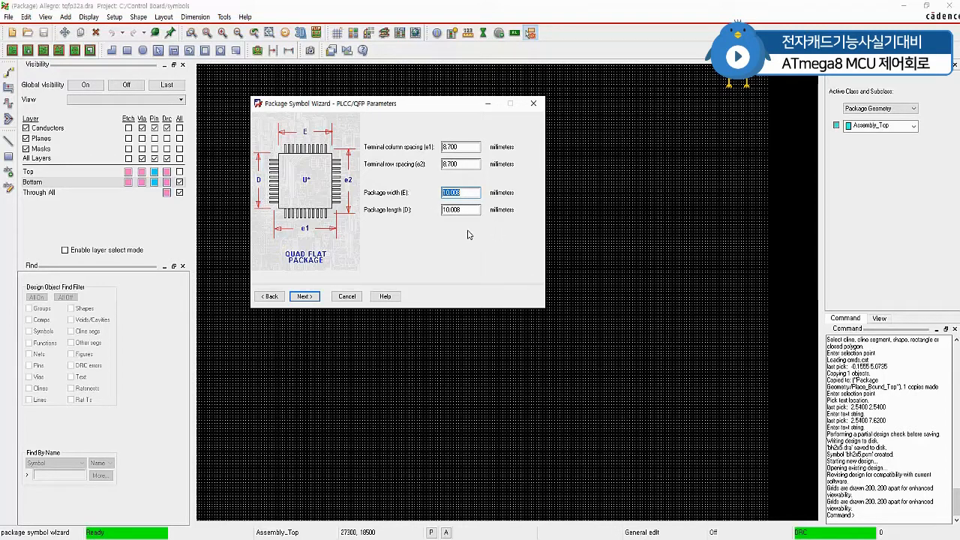
Set the package width (E) and package length (D) to 6.150 mm each, and accept the QFP parameters.
text(6.150)
key(Tab)
text(6.150)
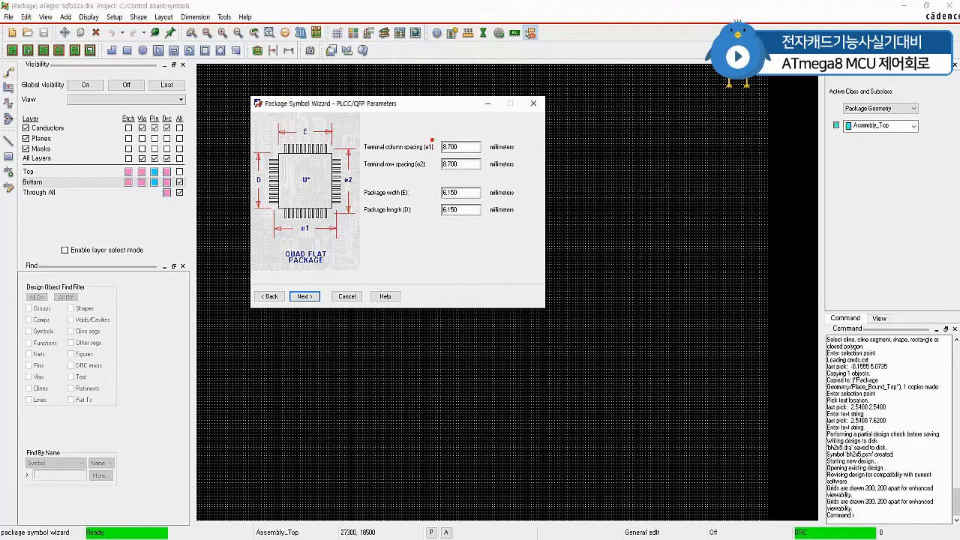
mouse_move(433, 135)
mouse_down()
mouse_move(451, 154)
mouse_move(518, 155)
mouse_up()
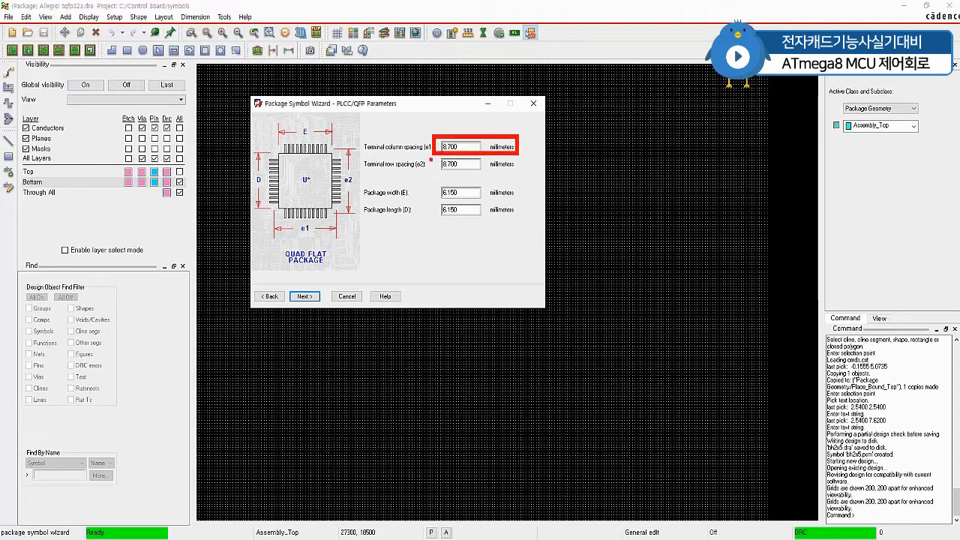
drag(433, 156, 518, 174)
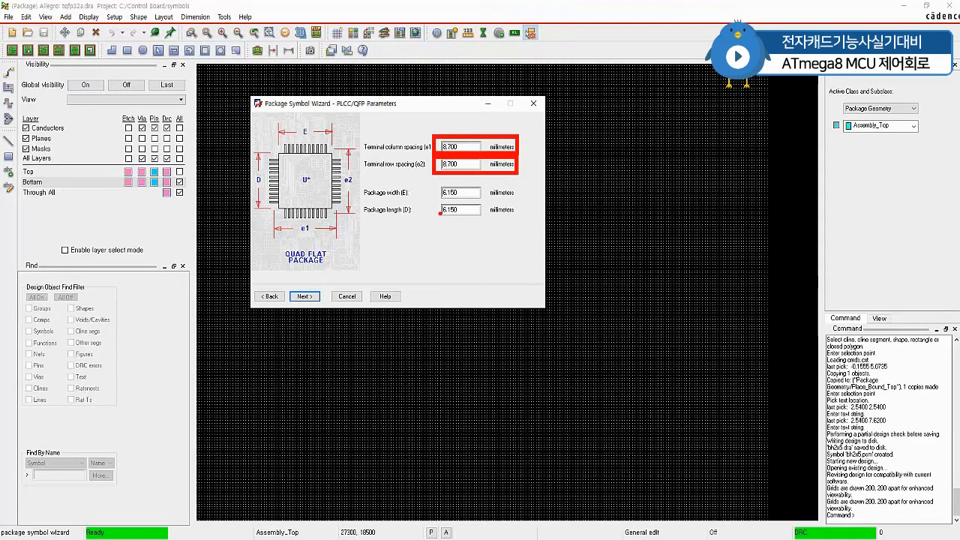
mouse_move(441, 199)
mouse_down()
mouse_move(465, 200)
mouse_move(448, 220)
mouse_move(465, 220)
mouse_up()
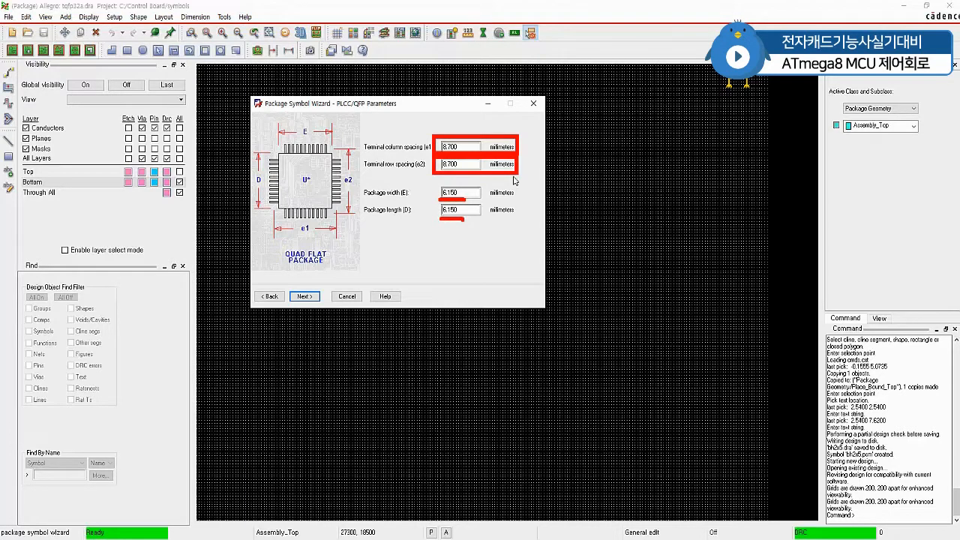
click(304, 297)
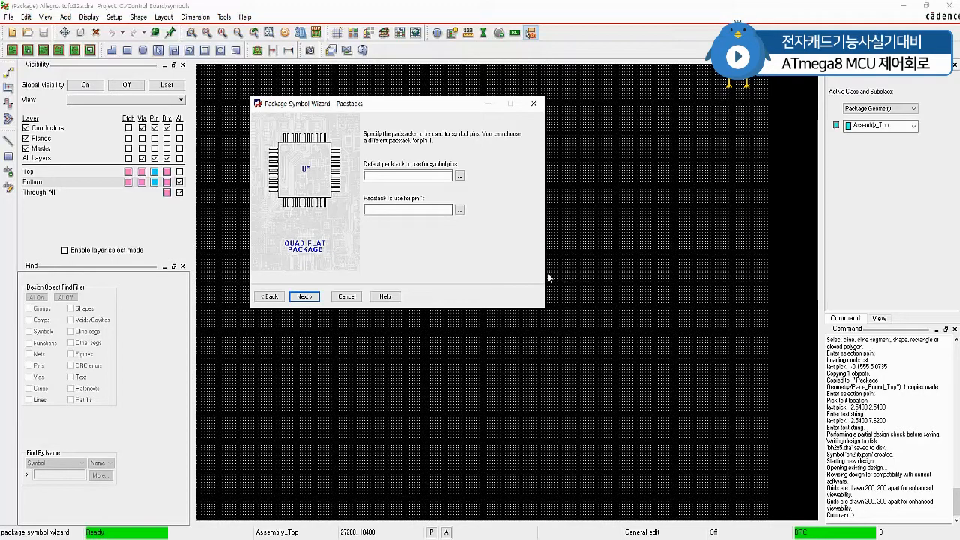
Open the library search path settings in the user preferences.
click(114, 16)
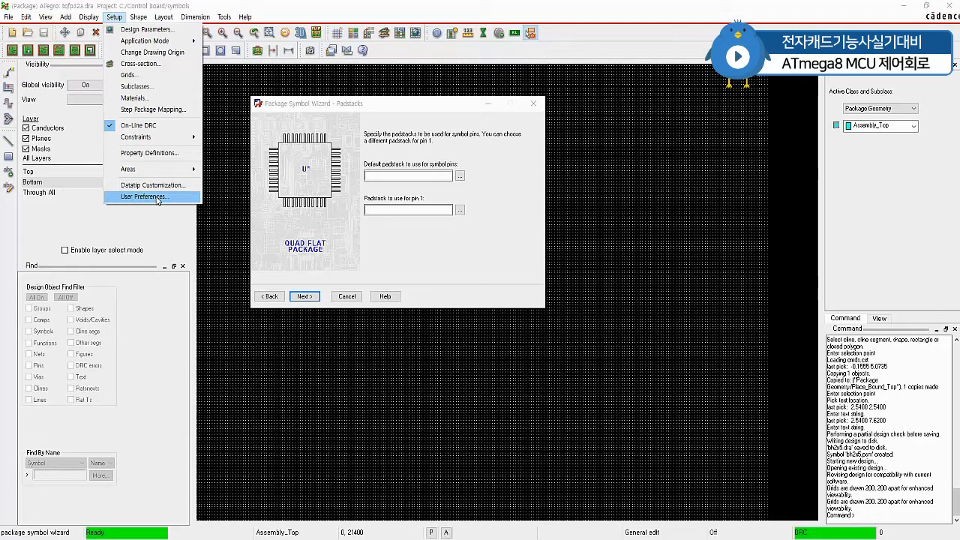
click(158, 198)
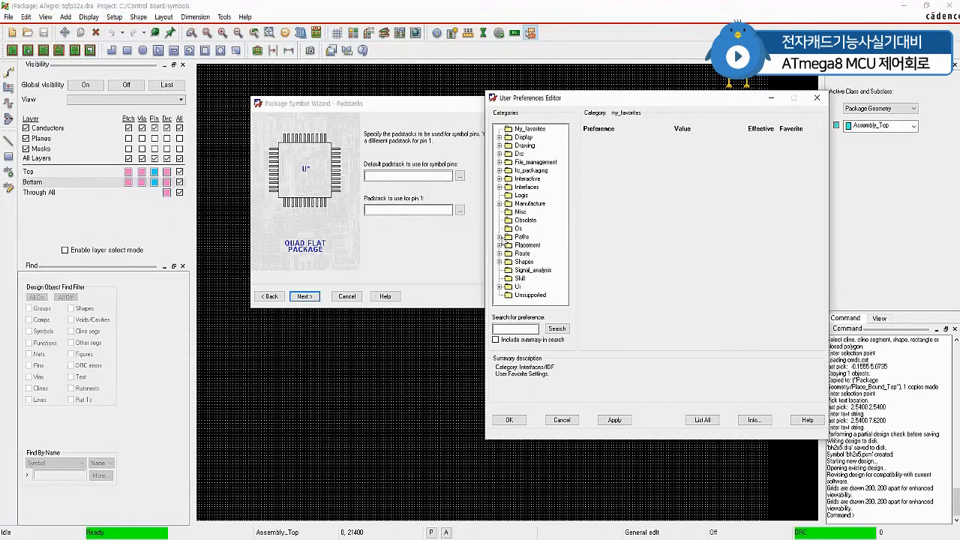
click(501, 237)
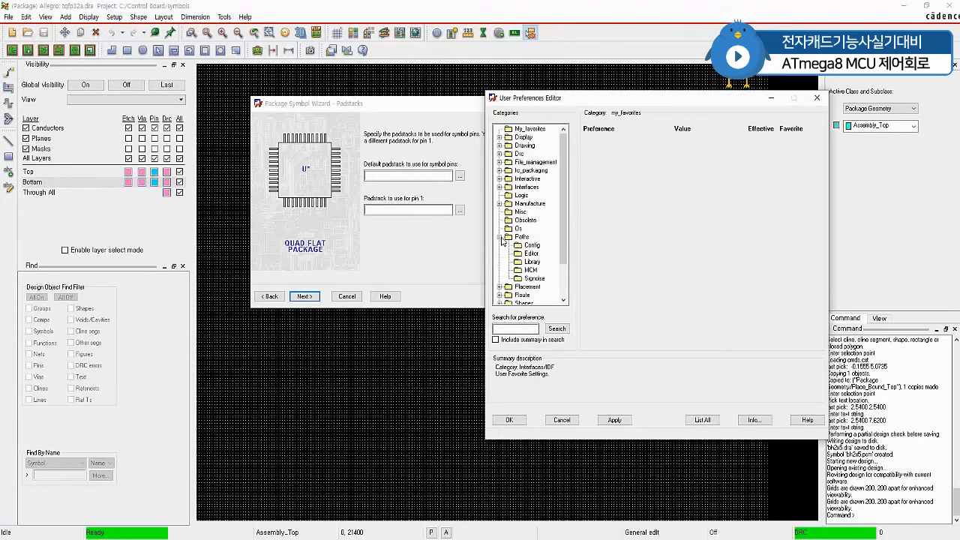
click(532, 262)
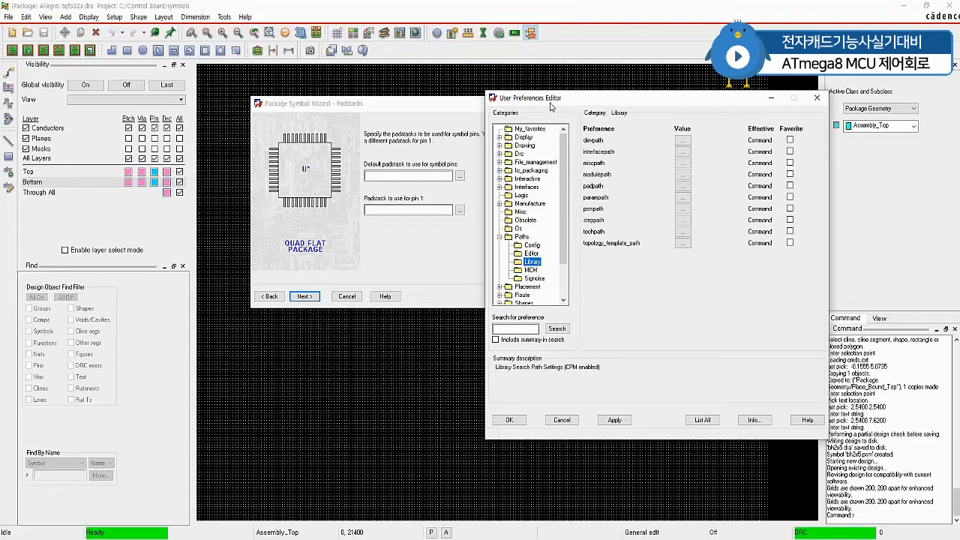
drag(553, 102, 568, 108)
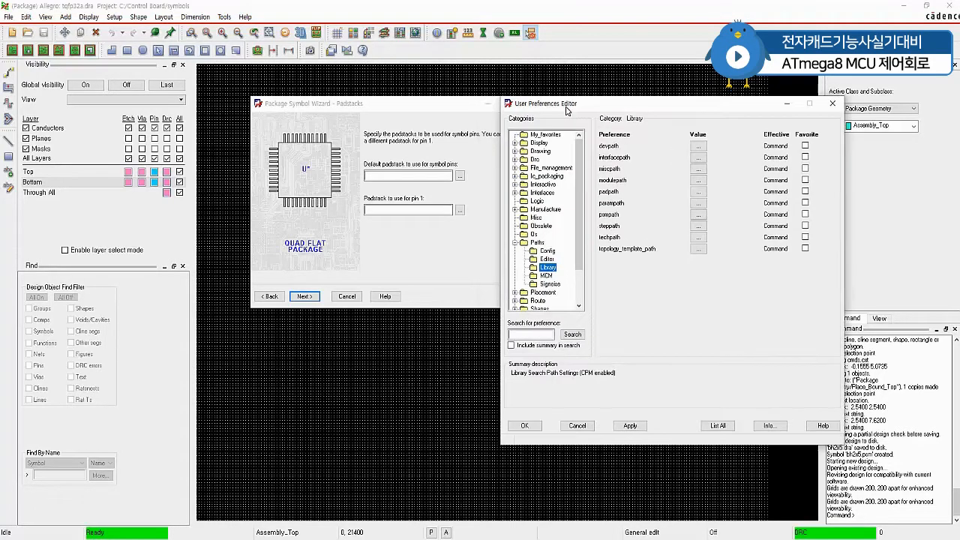
click(114, 17)
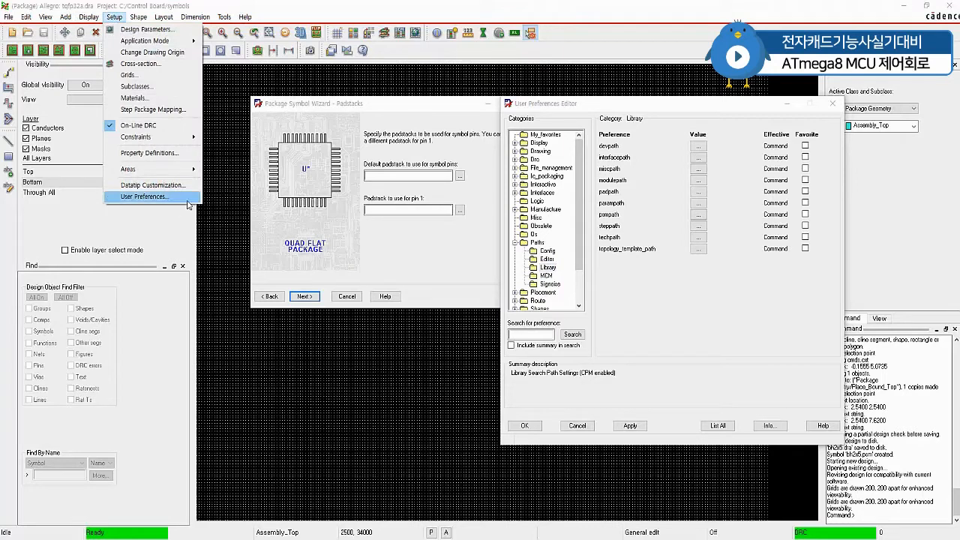
click(187, 199)
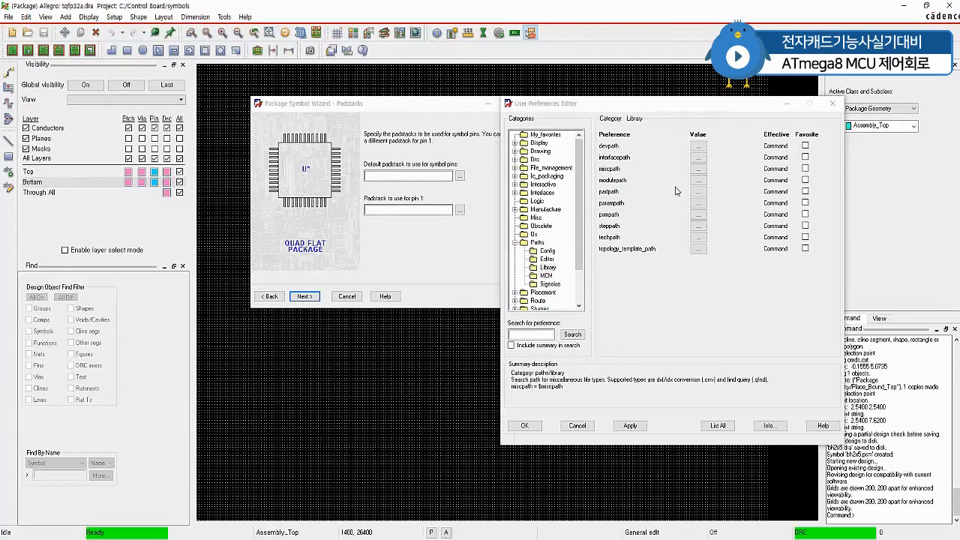
Add the C:\Control Board\pads directory to the padpath library search path.
click(699, 192)
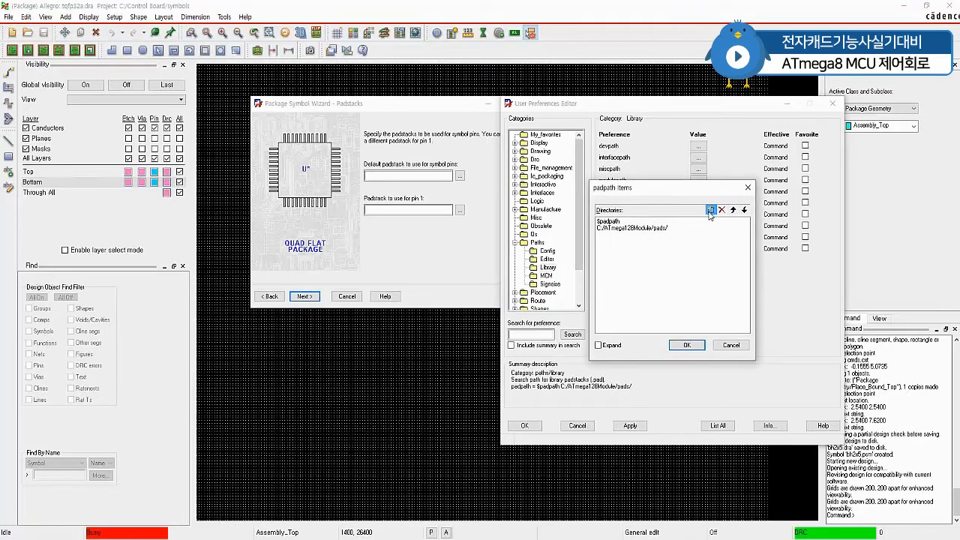
click(711, 211)
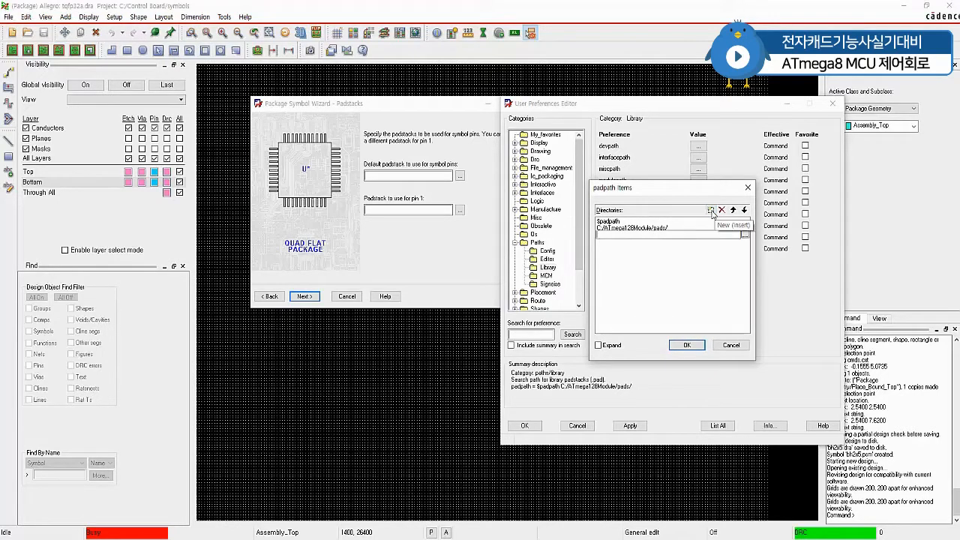
click(745, 236)
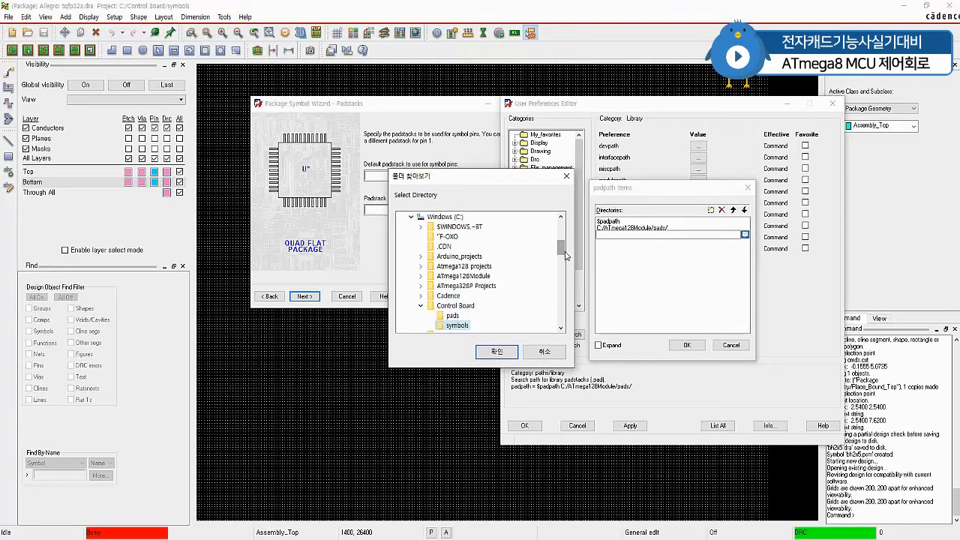
drag(561, 252, 561, 261)
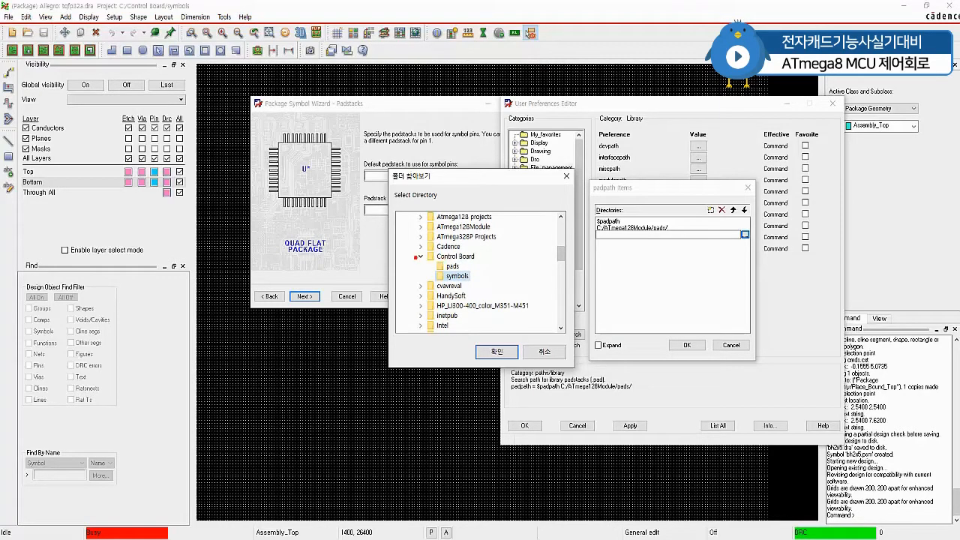
drag(435, 262, 477, 263)
drag(475, 266, 522, 267)
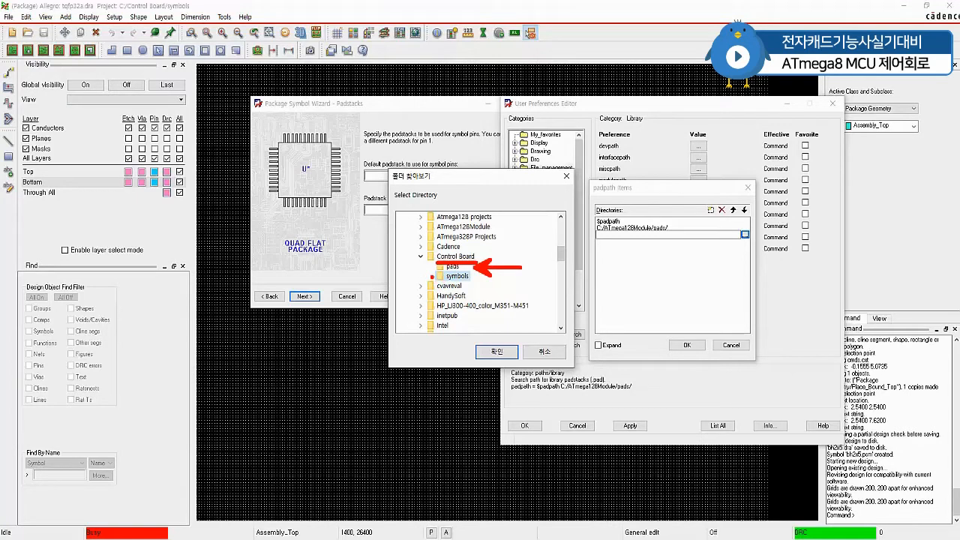
drag(434, 276, 389, 277)
key(Escape)
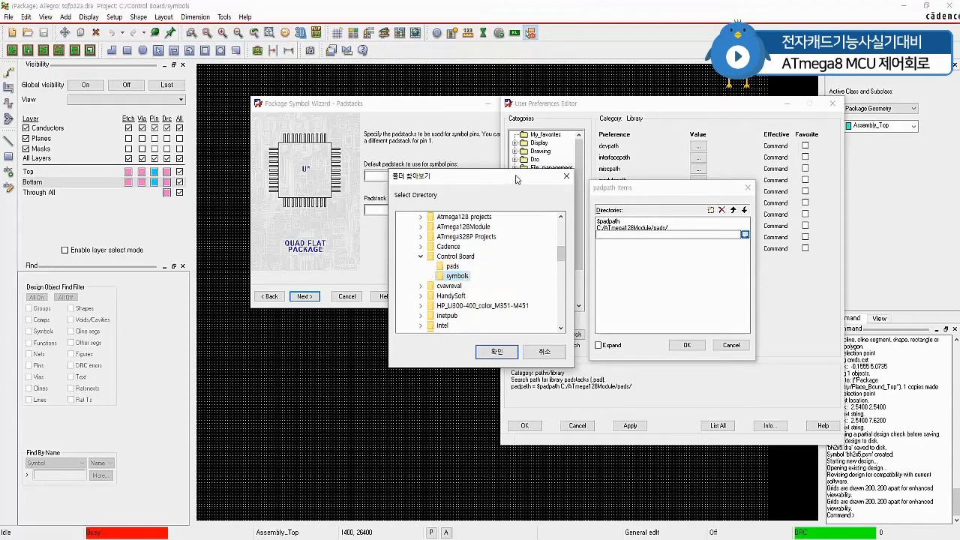
click(453, 266)
click(495, 352)
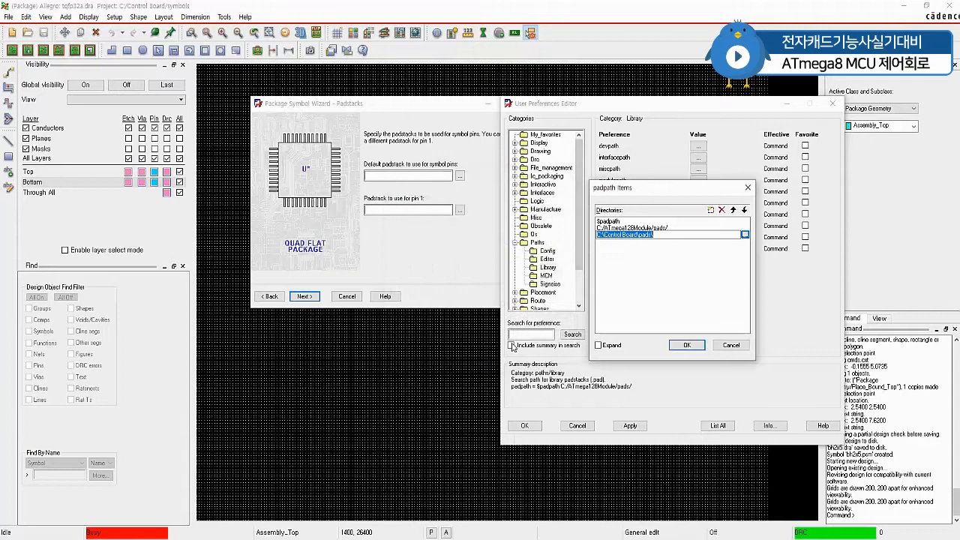
click(686, 345)
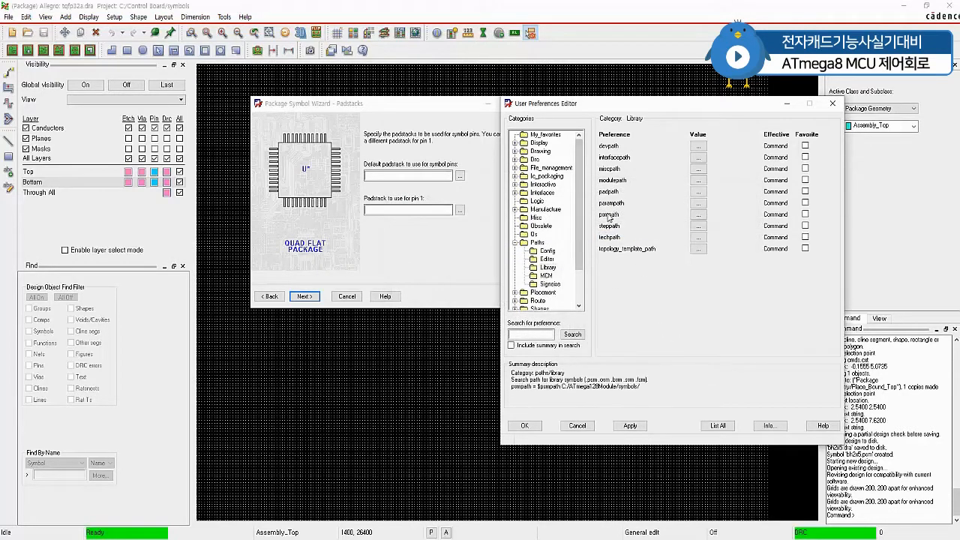
Add the C:\Control Board\symbols directory to the psmpath library search path, and apply the user preferences.
click(697, 219)
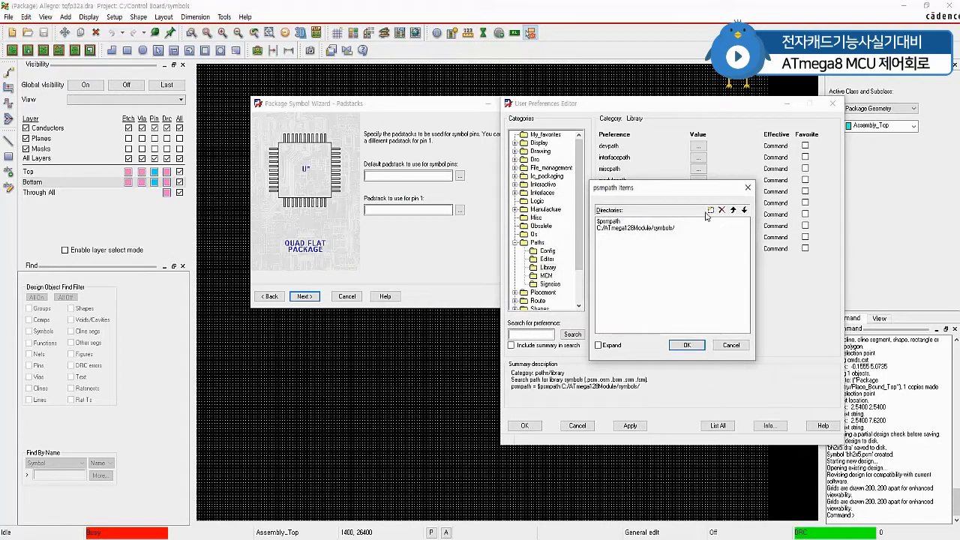
click(710, 211)
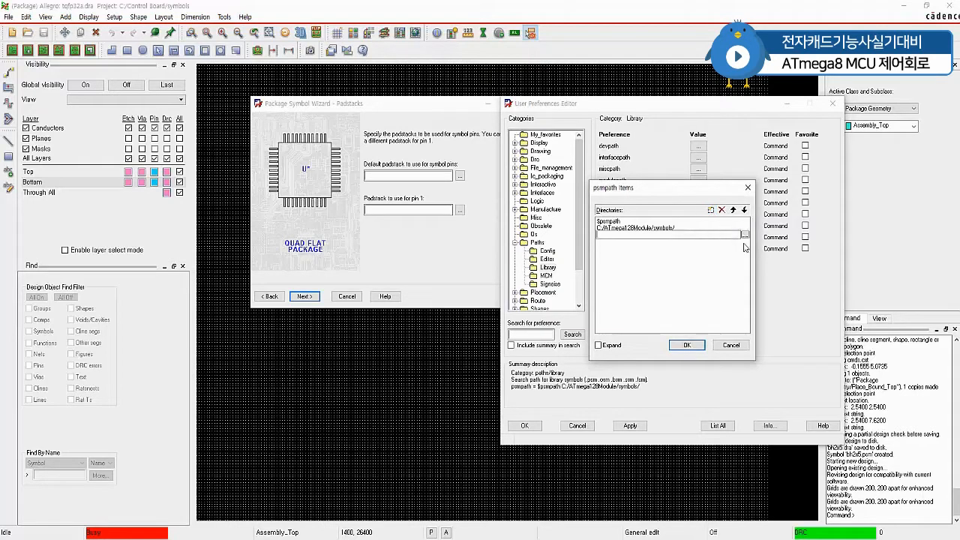
click(745, 236)
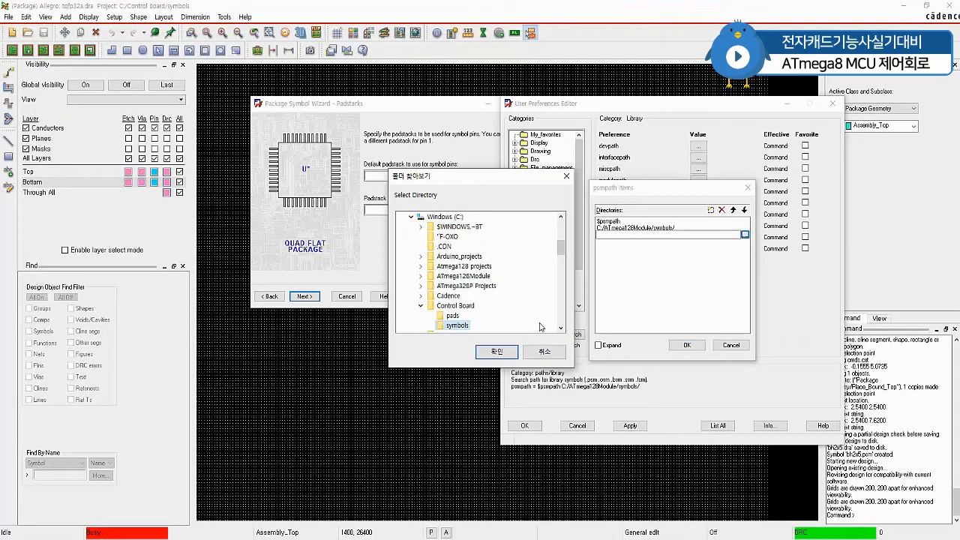
click(496, 352)
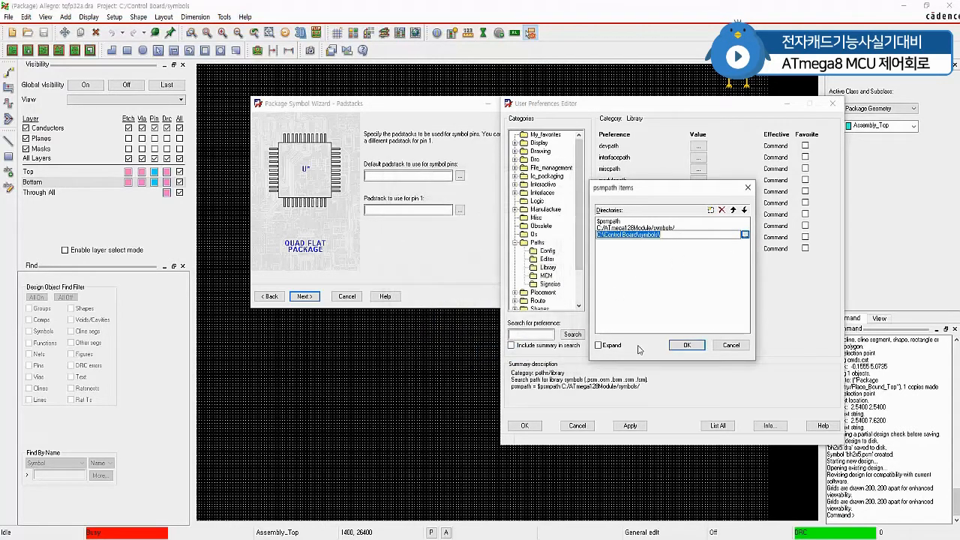
click(686, 345)
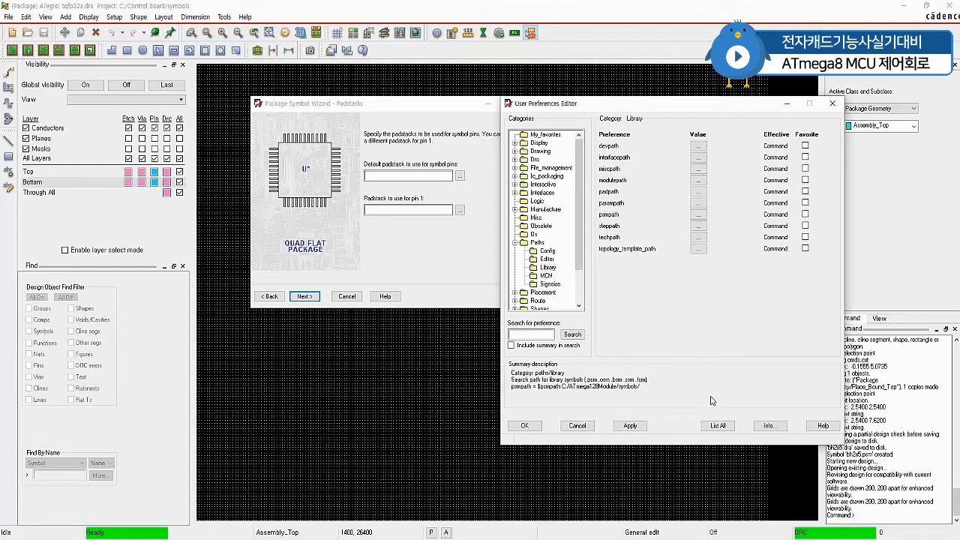
click(630, 426)
click(525, 426)
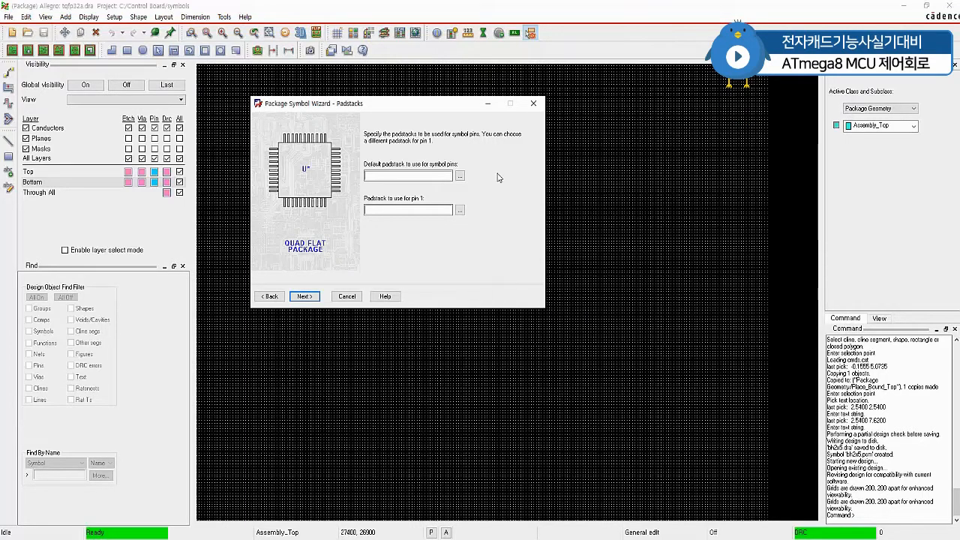
Assign the smdr1_7x0_5 padstack from the library to the symbol pins, including pin 1, and accept the padstacks.
click(460, 175)
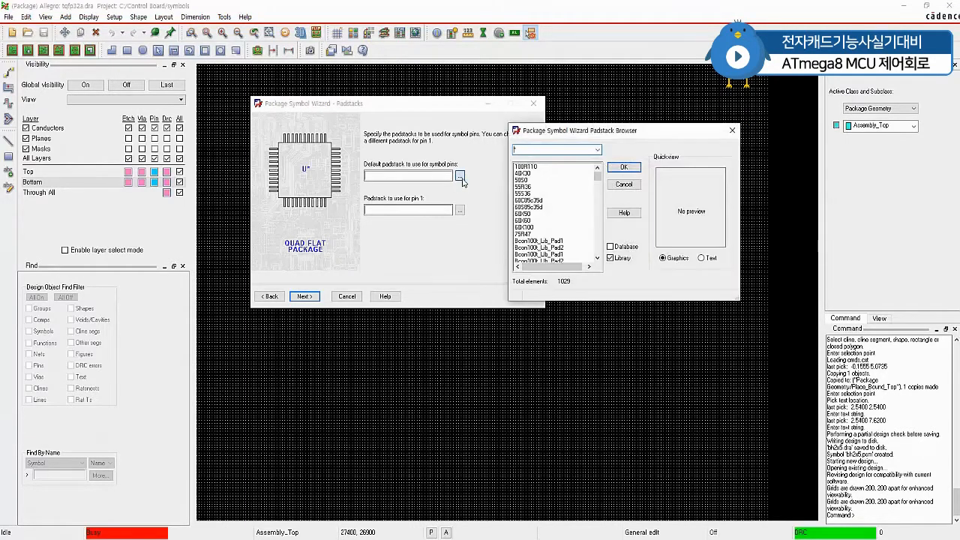
text(smd)
key(Return)
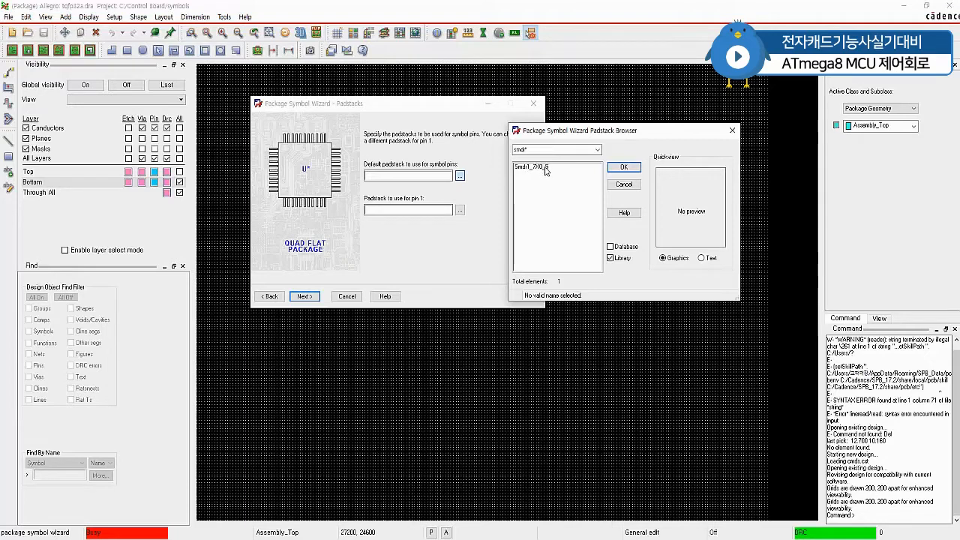
click(545, 174)
click(628, 172)
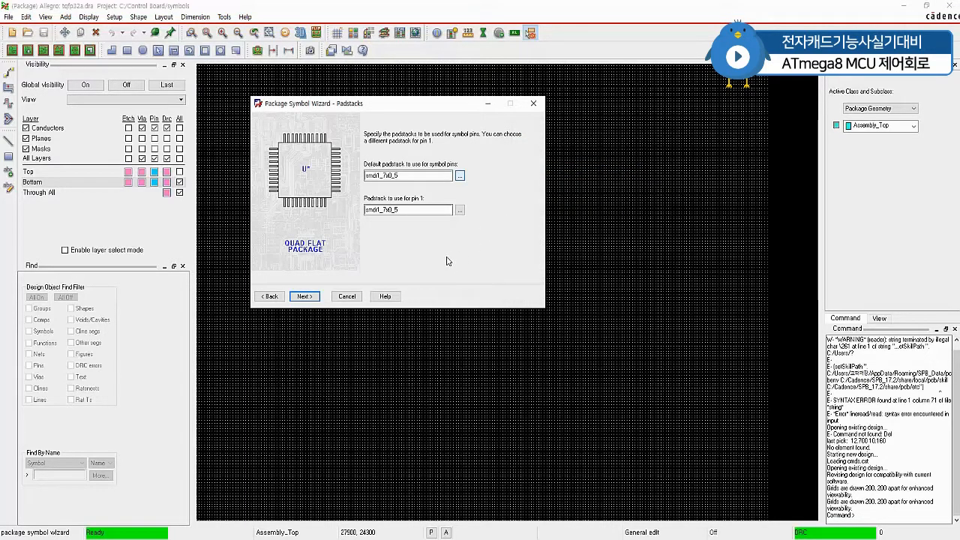
click(302, 298)
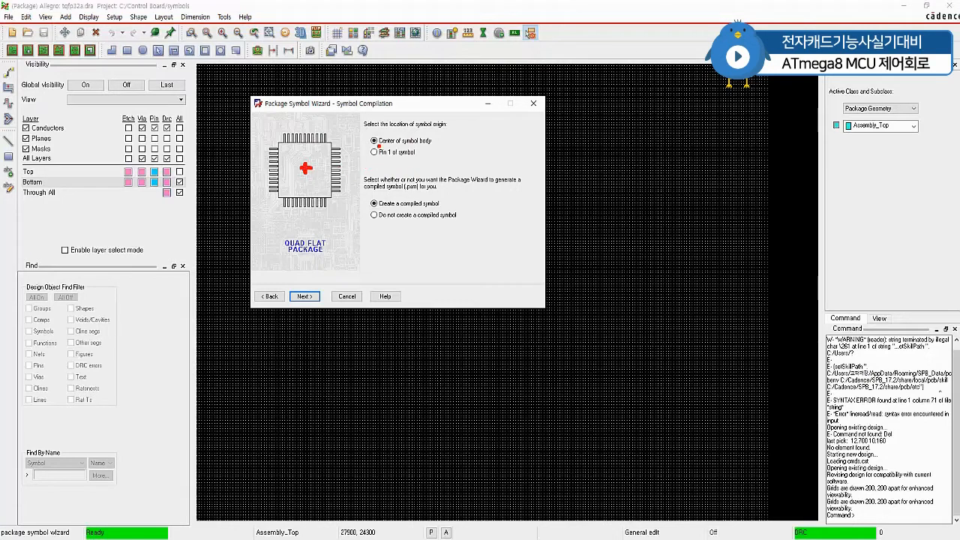
Choose not to create a compiled symbol, keep the origin at the center of the symbol body, and accept the compilation settings.
drag(379, 147, 440, 146)
drag(379, 211, 441, 210)
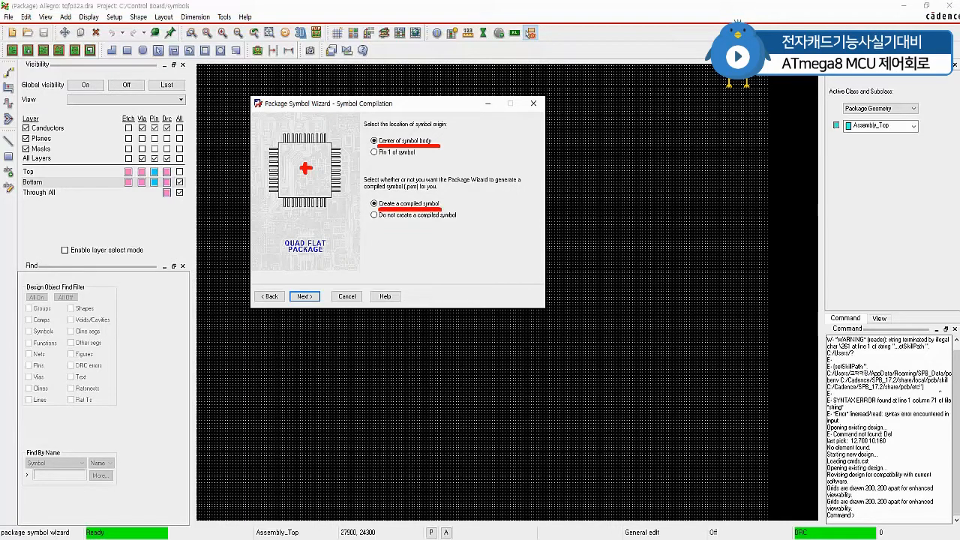
drag(379, 223, 456, 223)
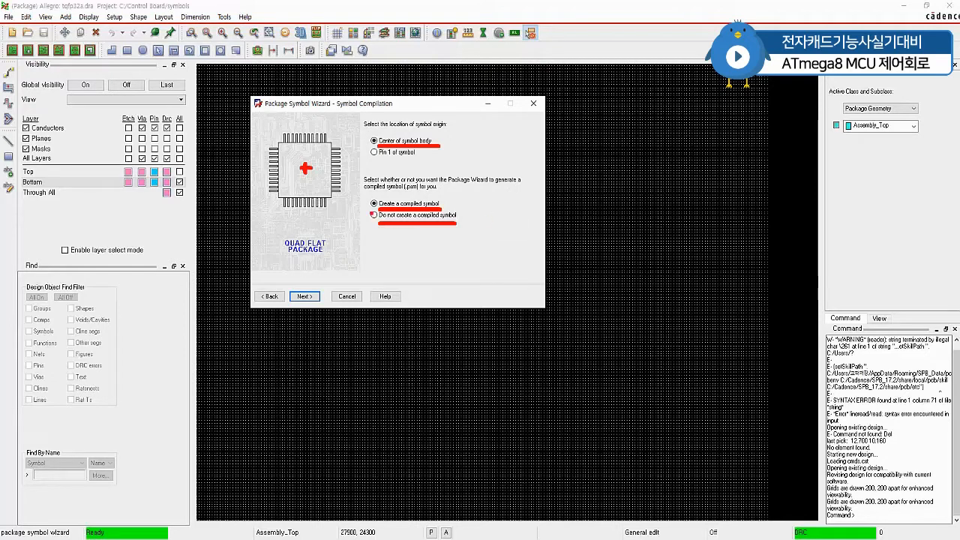
key(Escape)
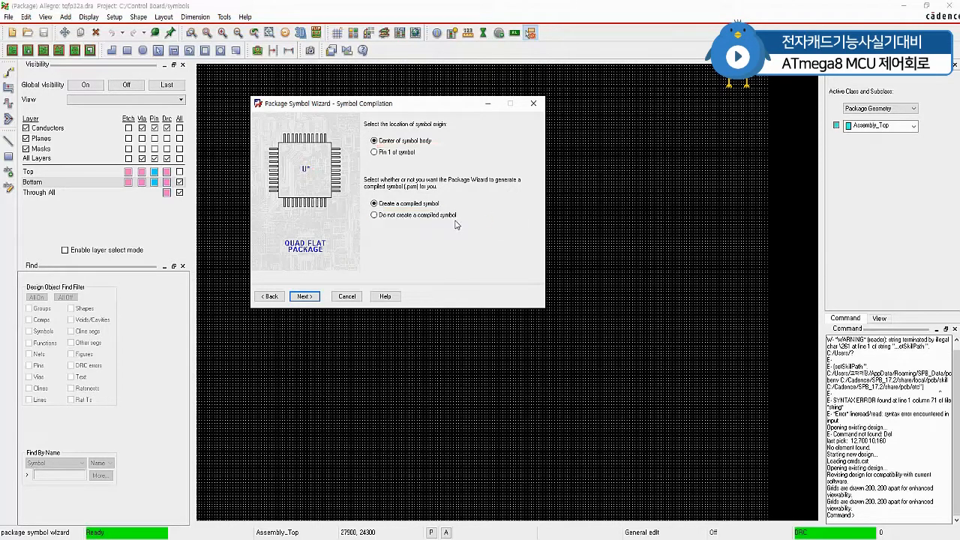
click(375, 215)
click(302, 297)
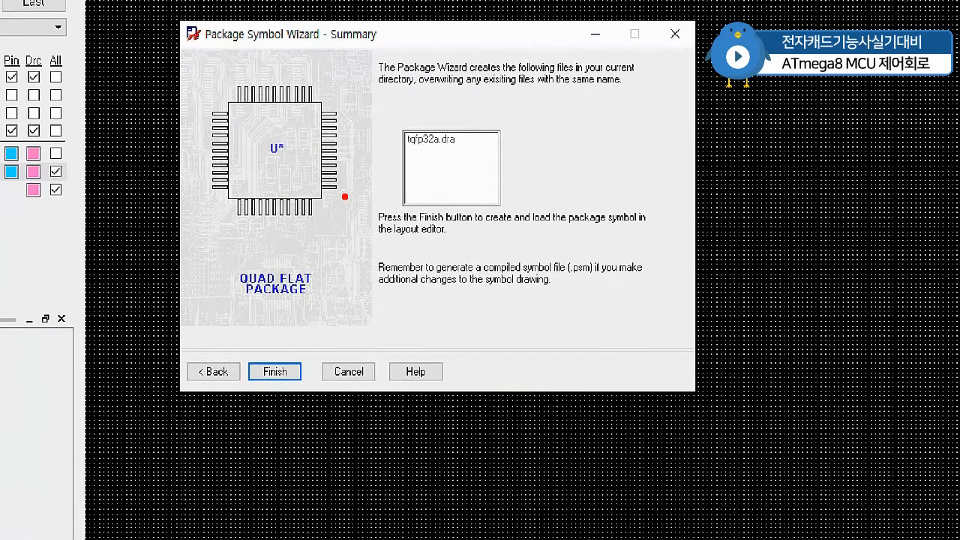
Finish the wizard to create the package symbol drawing tqfp32a.dra, overwriting the existing file.
drag(390, 126, 409, 159)
drag(409, 159, 477, 158)
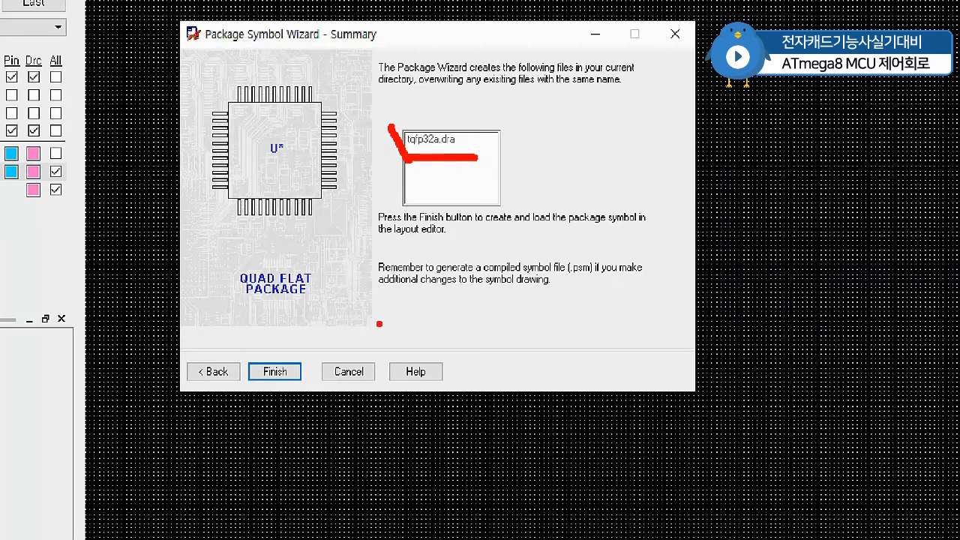
mouse_move(276, 355)
mouse_down()
mouse_move(282, 368)
mouse_move(294, 348)
mouse_up()
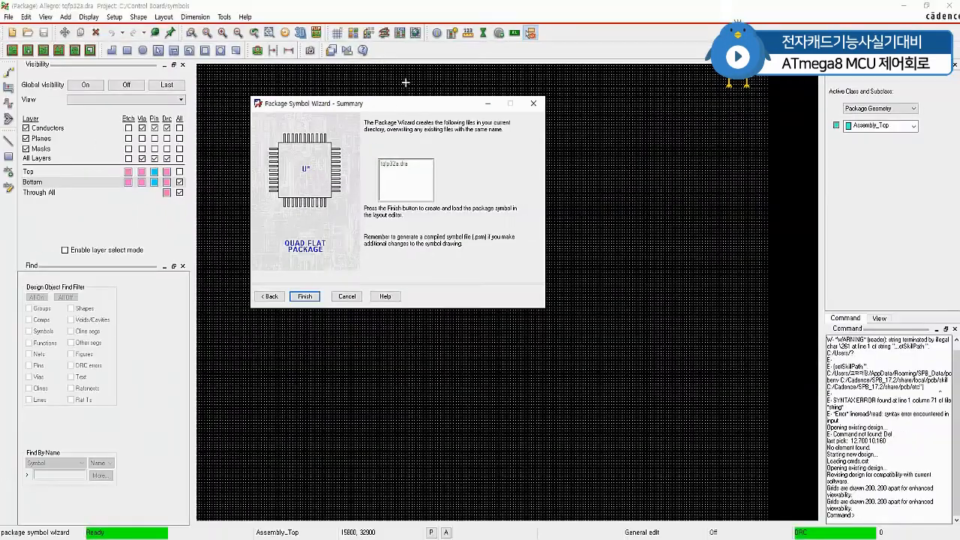
click(308, 296)
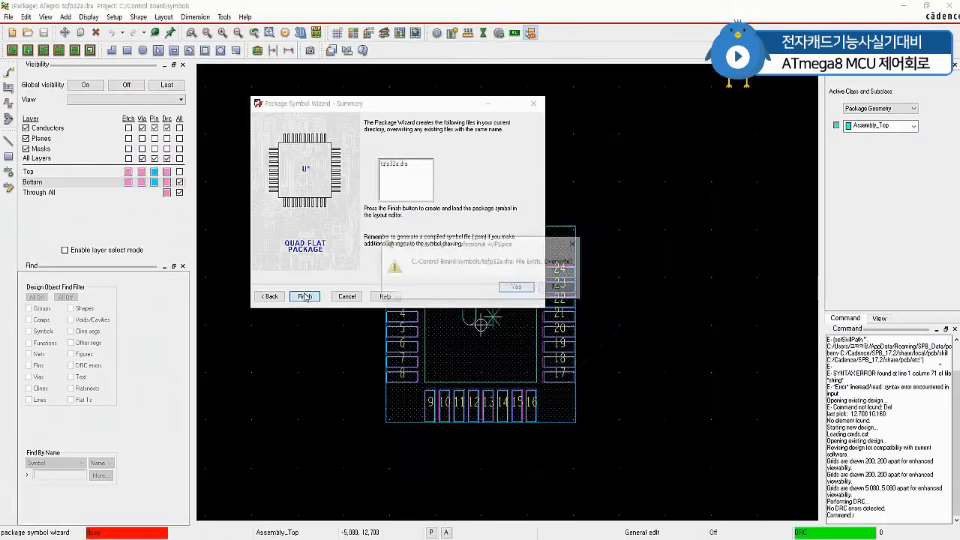
scroll(568, 378, up, 2)
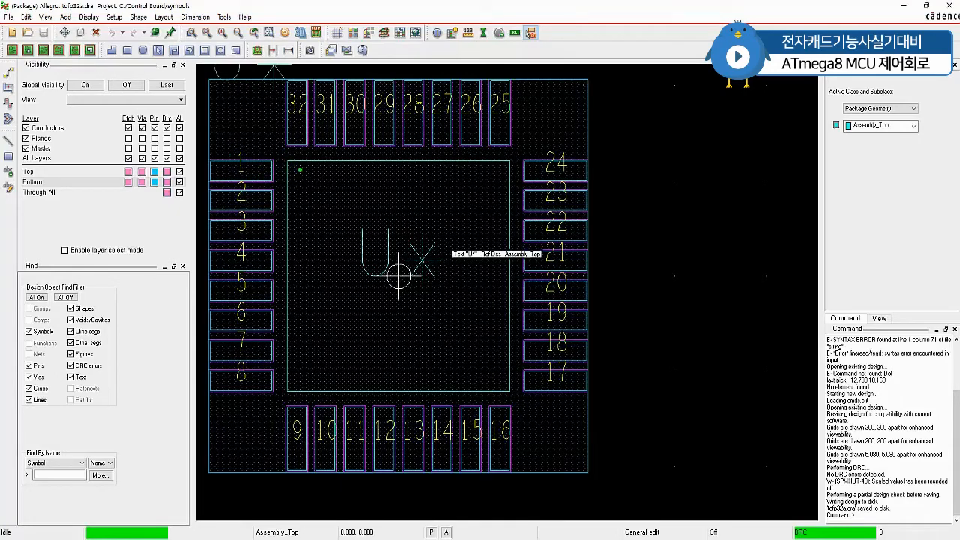
click(286, 160)
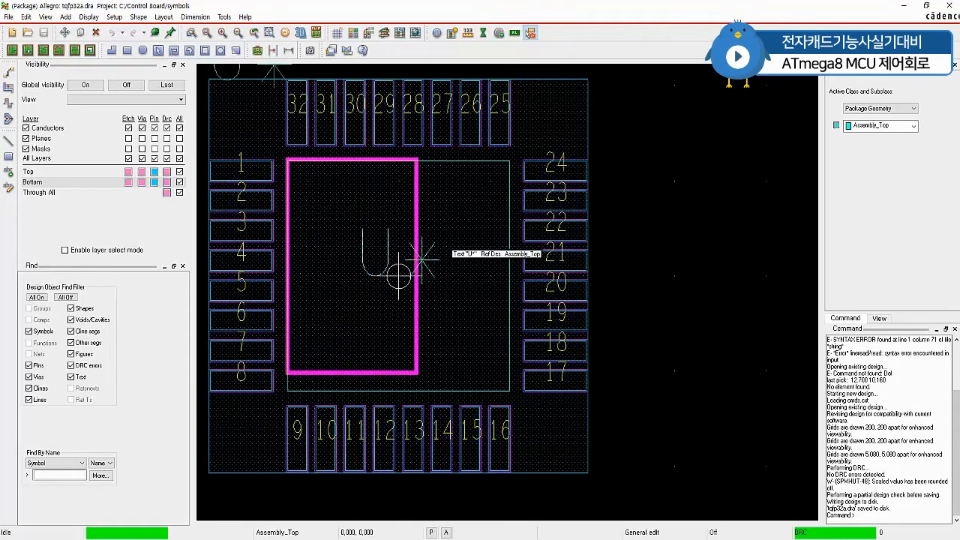
click(510, 390)
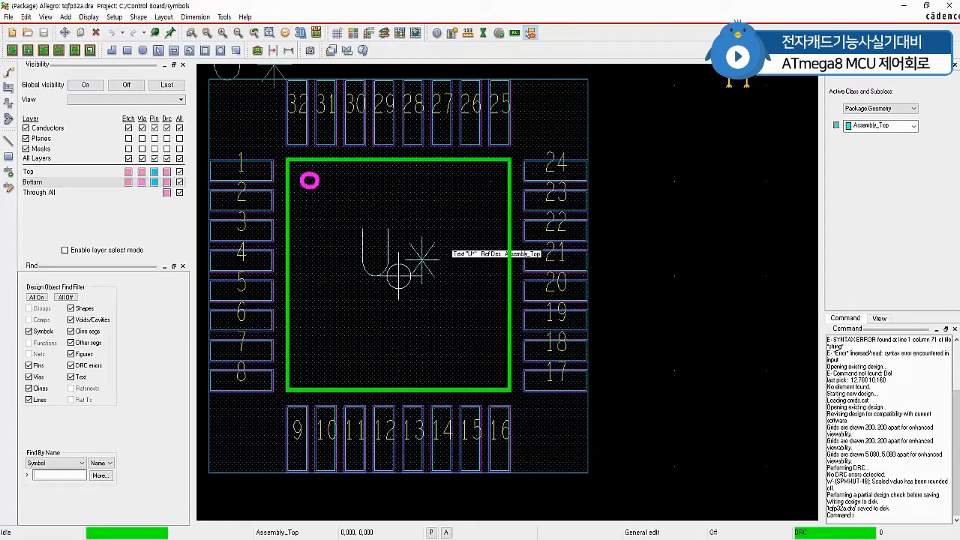
Delete the existing pin 1 marker circle inside the package body outline near pin 1.
click(308, 182)
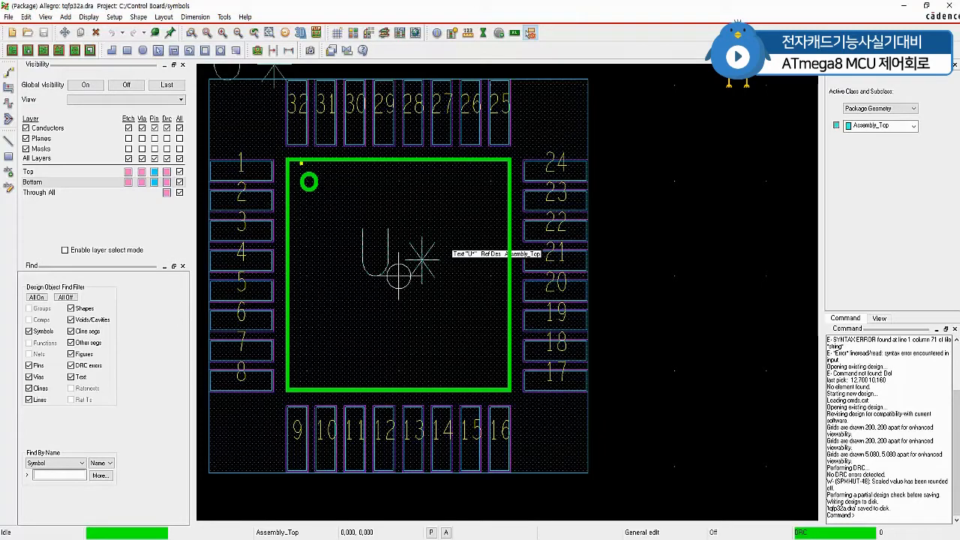
shift+drag(309, 150, 277, 186)
key(y)
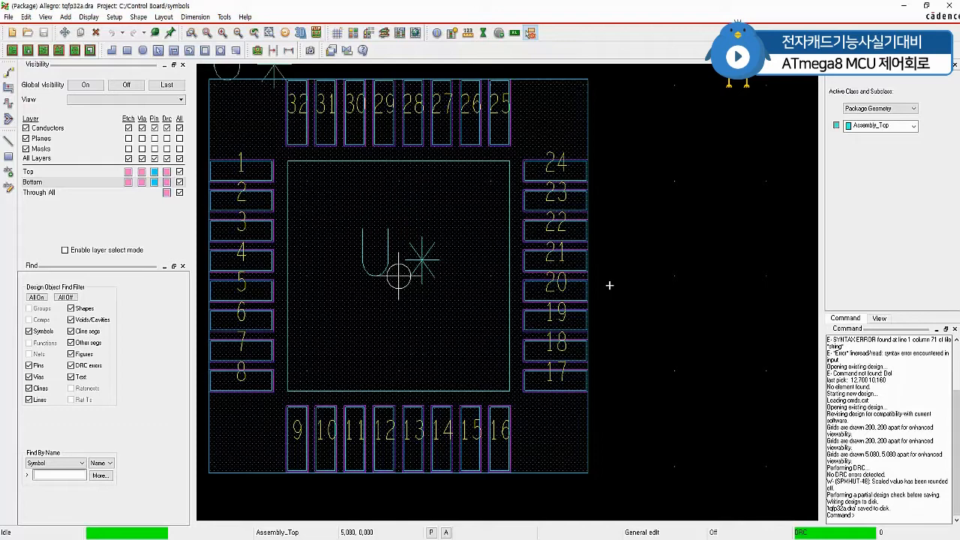
Set the non-etch grid spacing to 0.1 in both x and y, and apply the grid settings.
right_click(697, 142)
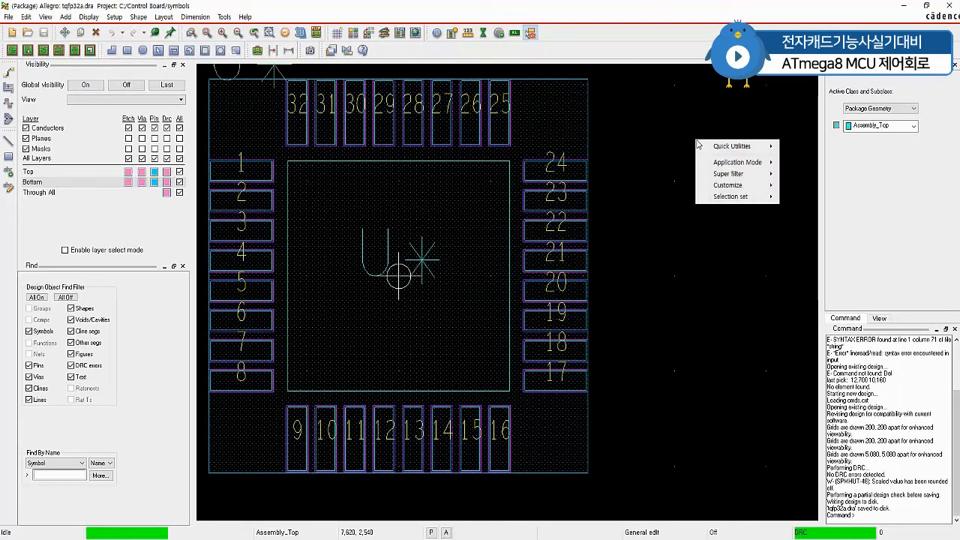
mouse_move(731, 145)
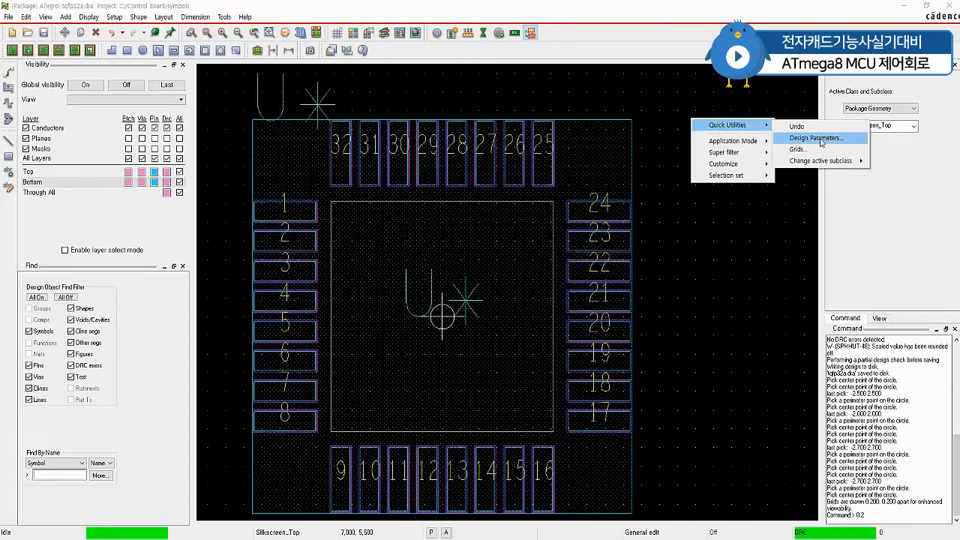
click(815, 149)
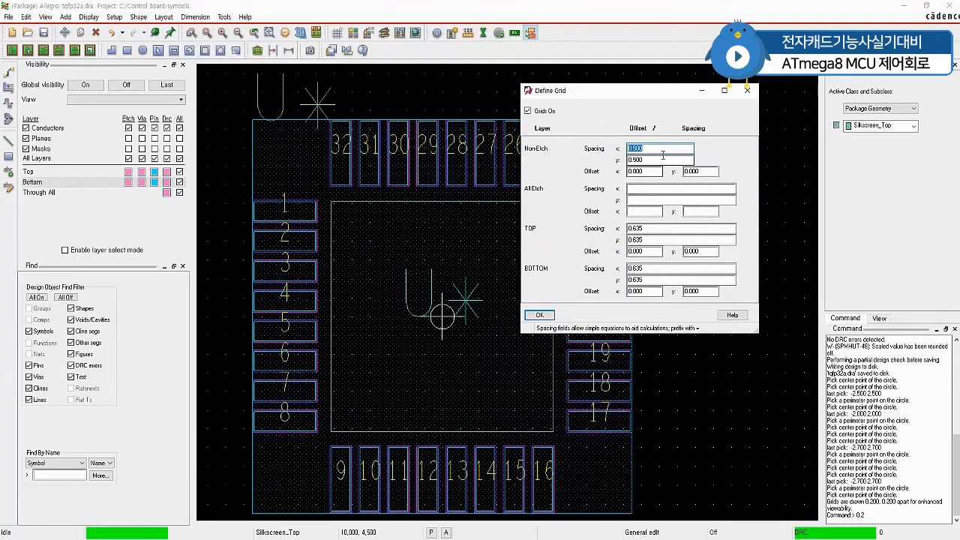
text(0.1)
key(Tab)
text(0.1)
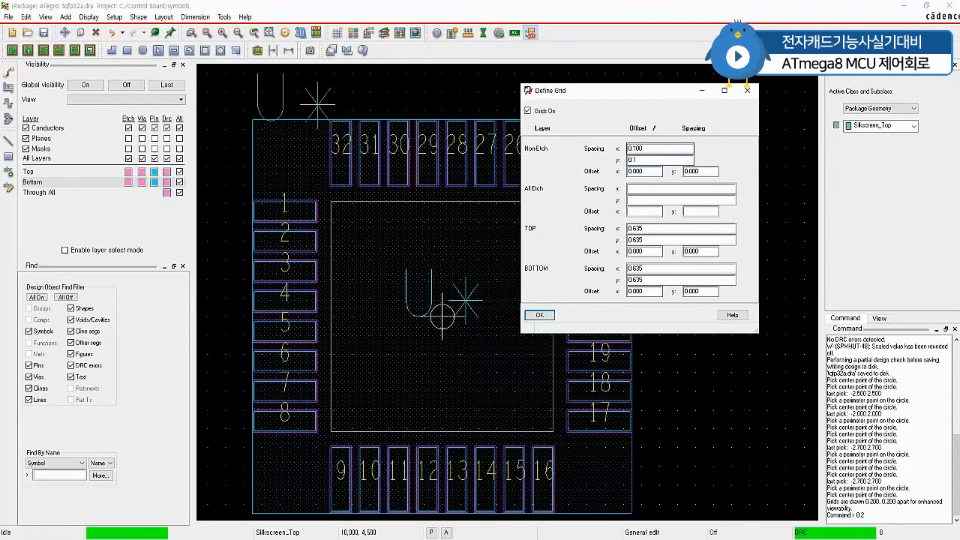
key(Return)
scroll(342, 217, up, 2)
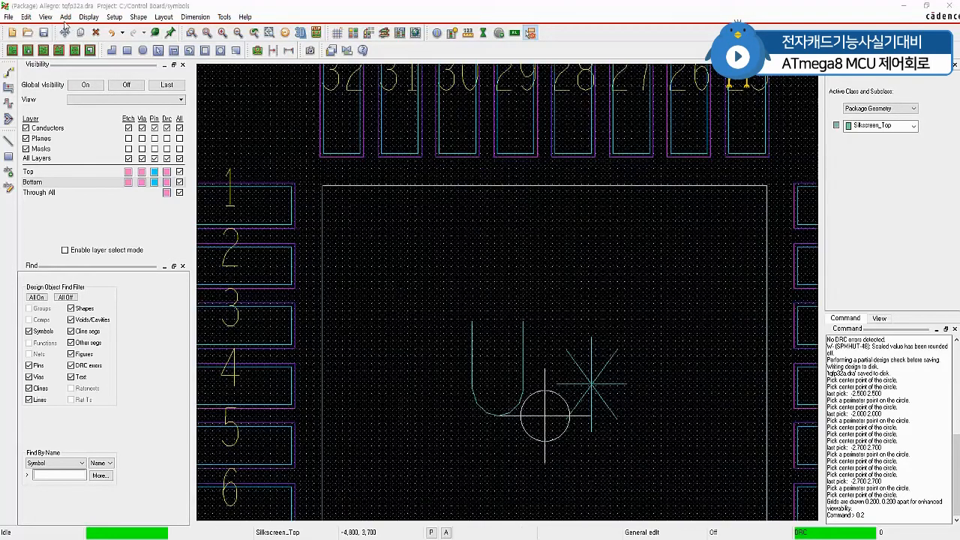
Draw a pin 1 marker circle on Package Geometry/Silkscreen_Top, centered at (-2.7, 2.7) with a radius of about 0.14 mm.
click(69, 17)
click(81, 64)
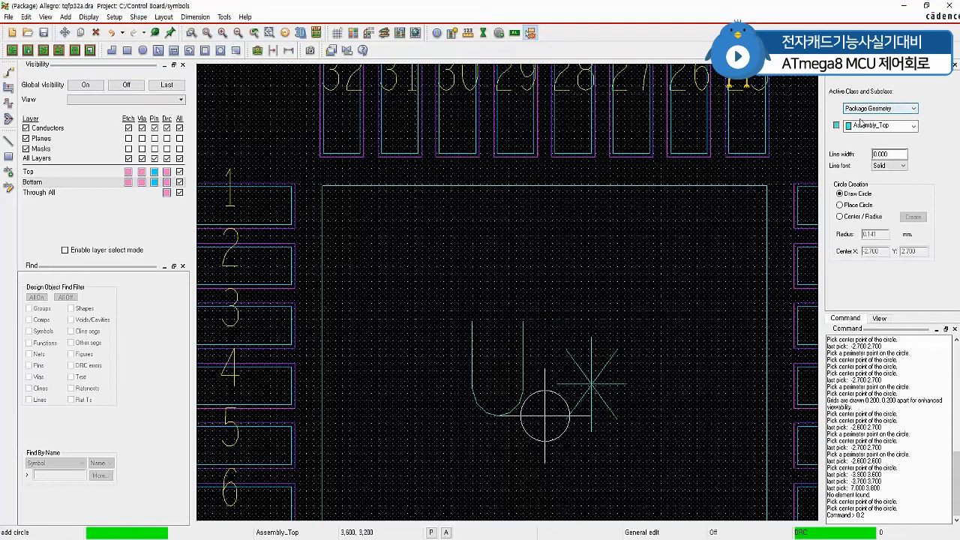
click(912, 128)
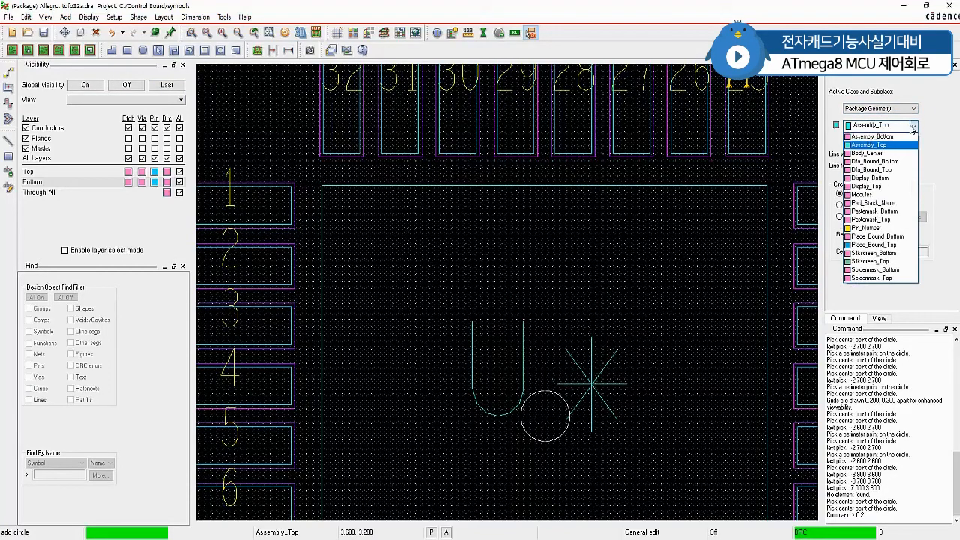
click(891, 263)
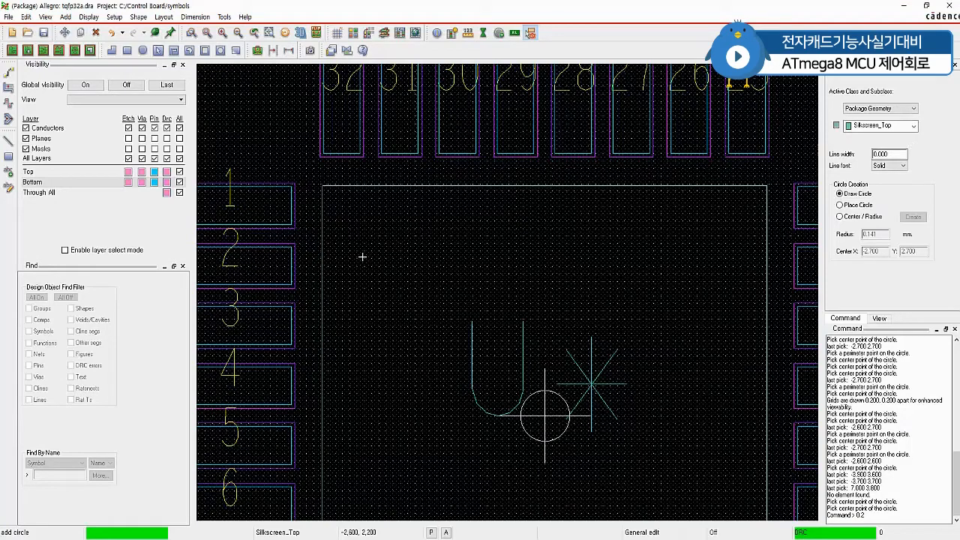
click(352, 218)
click(361, 228)
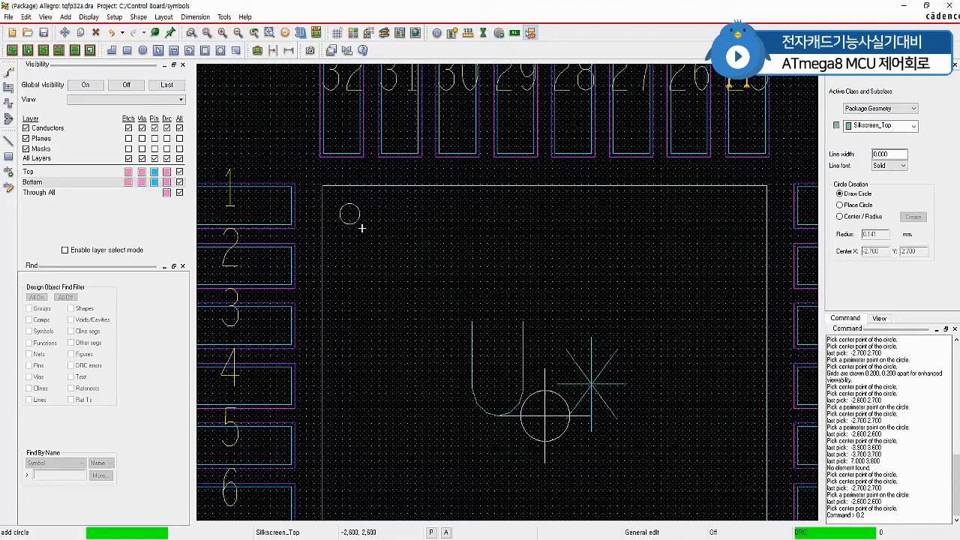
right_click(232, 121)
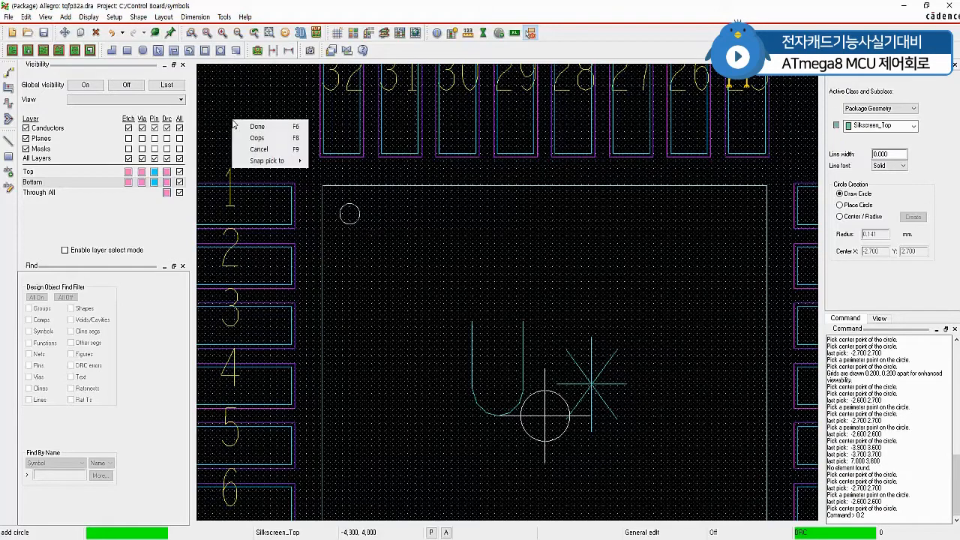
click(257, 127)
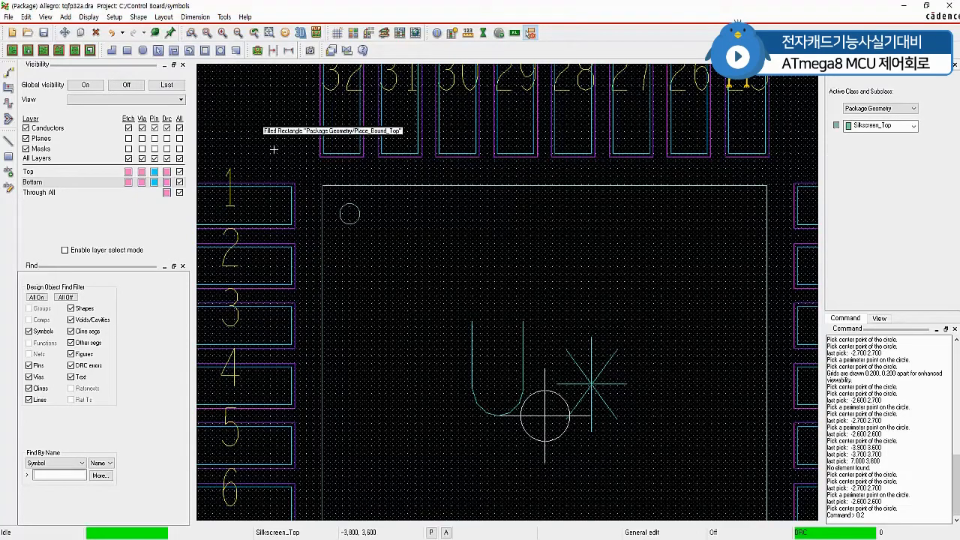
Add a matching circle on Package Geometry/Assembly_Top, centered at (-2.7, 2.7) with a perimeter point at (-2.6, 2.6).
click(66, 17)
click(90, 64)
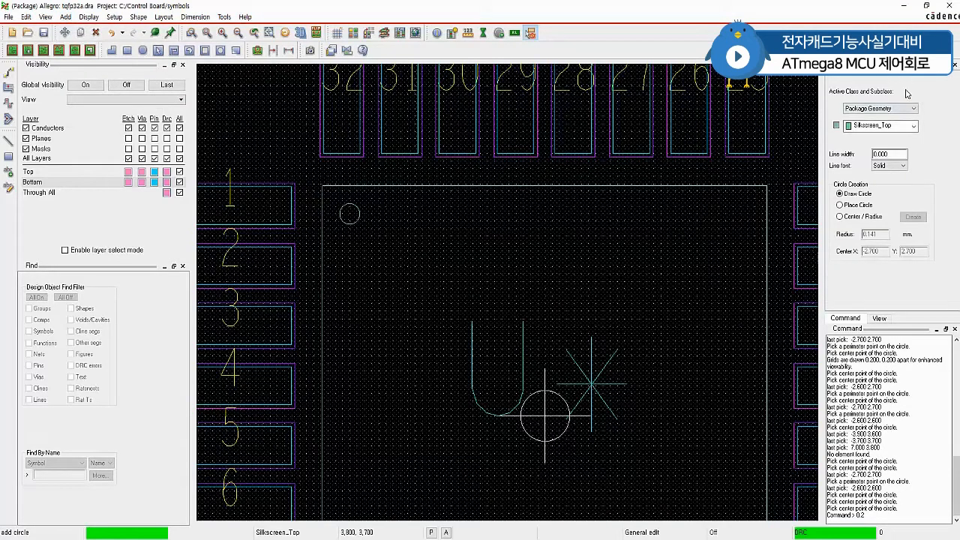
click(913, 126)
click(856, 152)
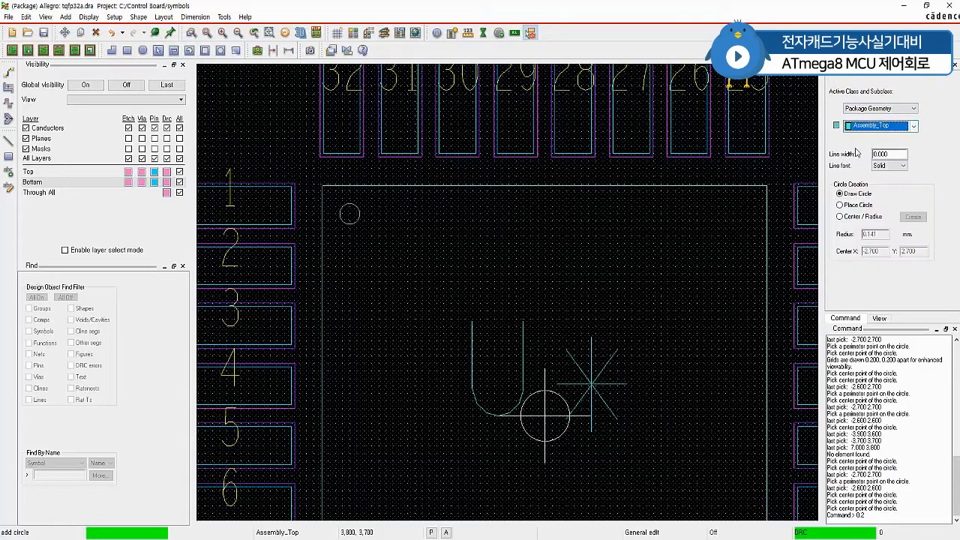
click(351, 216)
click(368, 223)
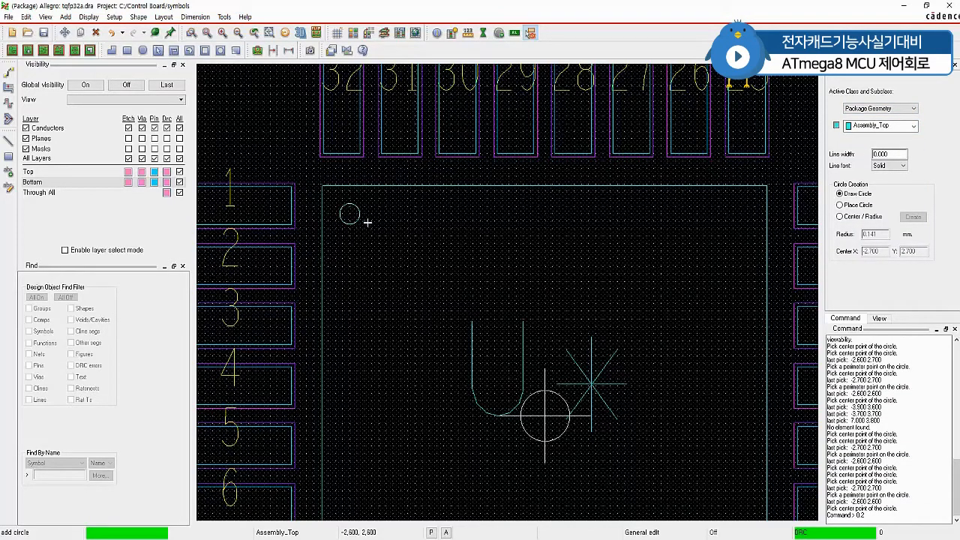
right_click(428, 237)
click(443, 237)
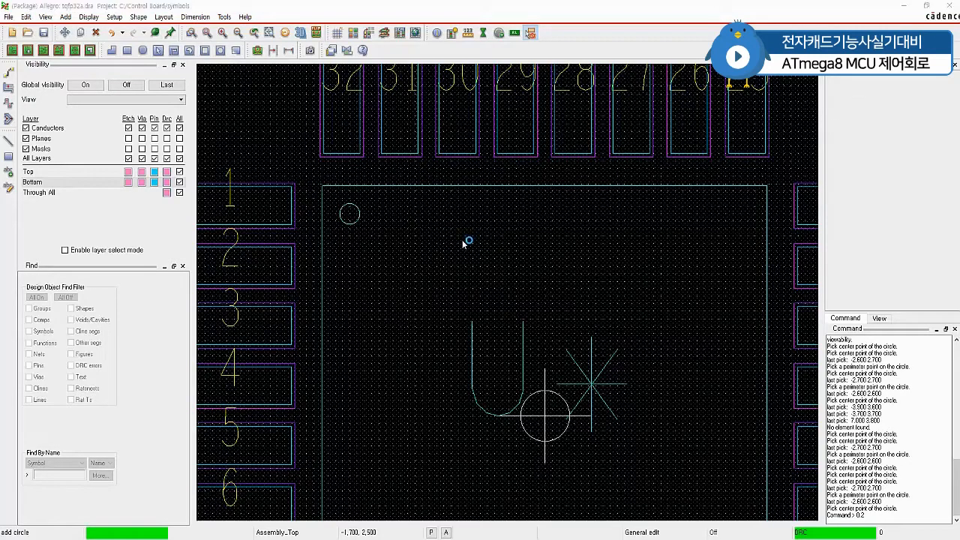
Chamfer the body outline's corner beside pin 1 with a first trim segment of 0.2 and a 45-degree angle.
text(0.3)
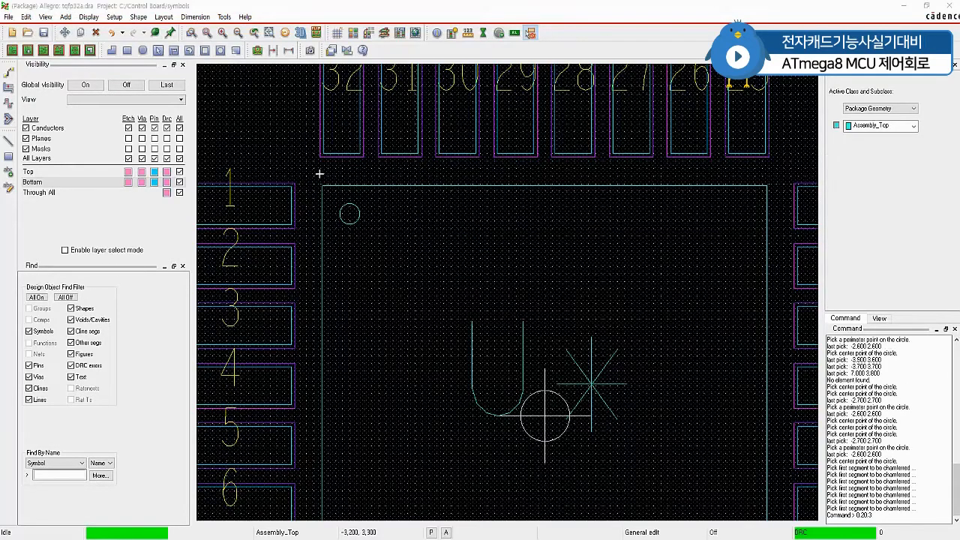
click(196, 17)
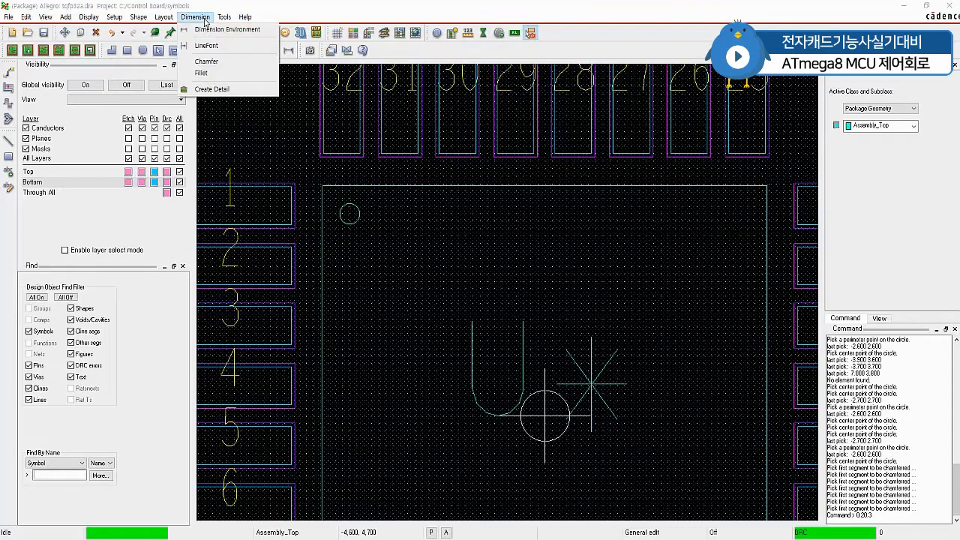
click(207, 60)
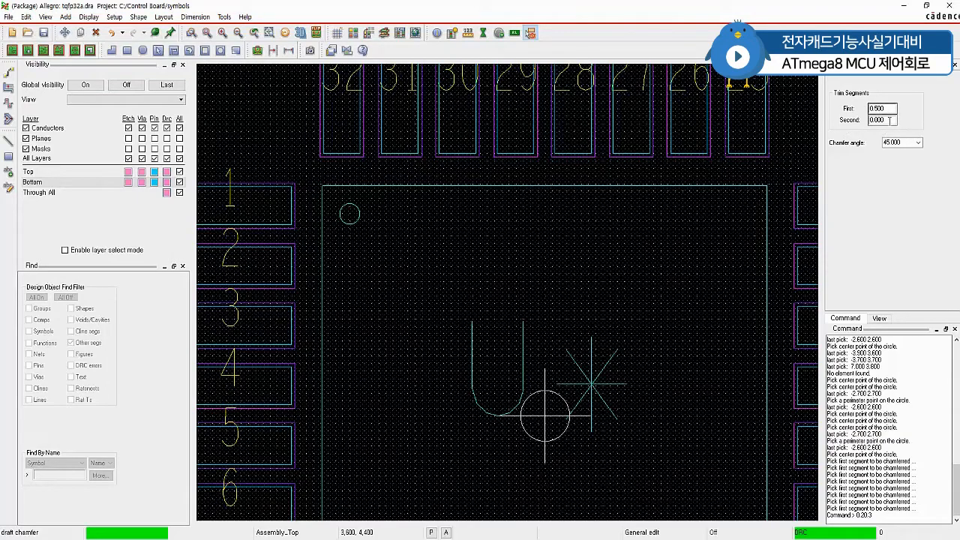
double_click(896, 111)
text(0.2)
key(Tab)
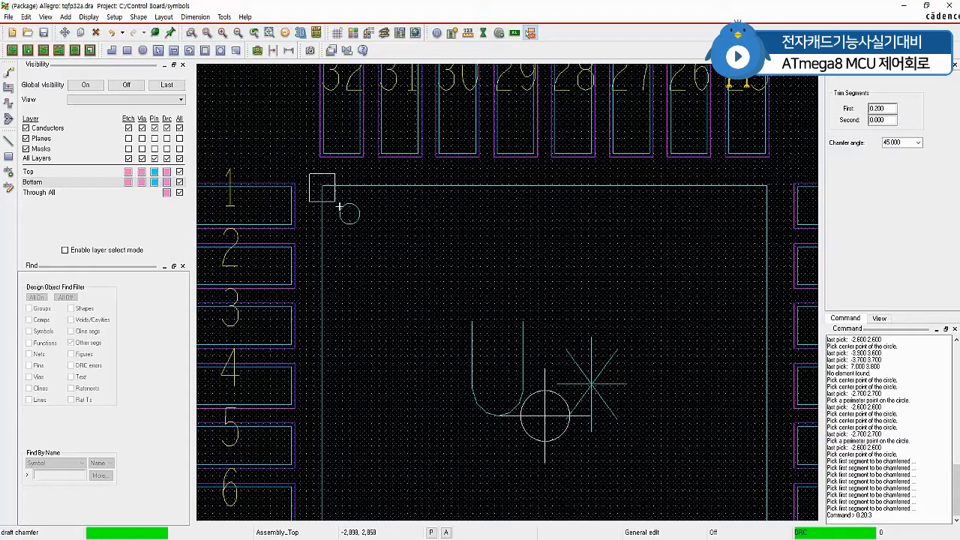
click(340, 207)
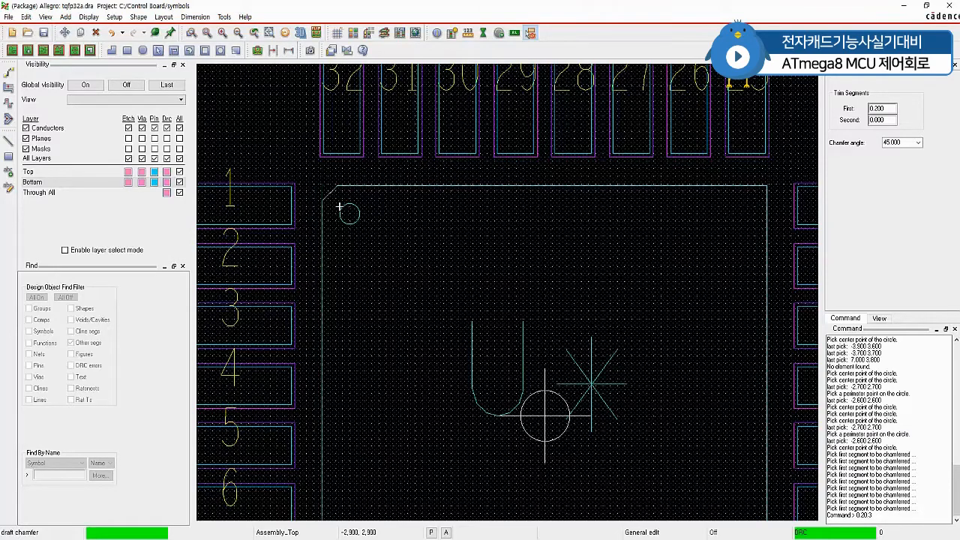
right_click(427, 239)
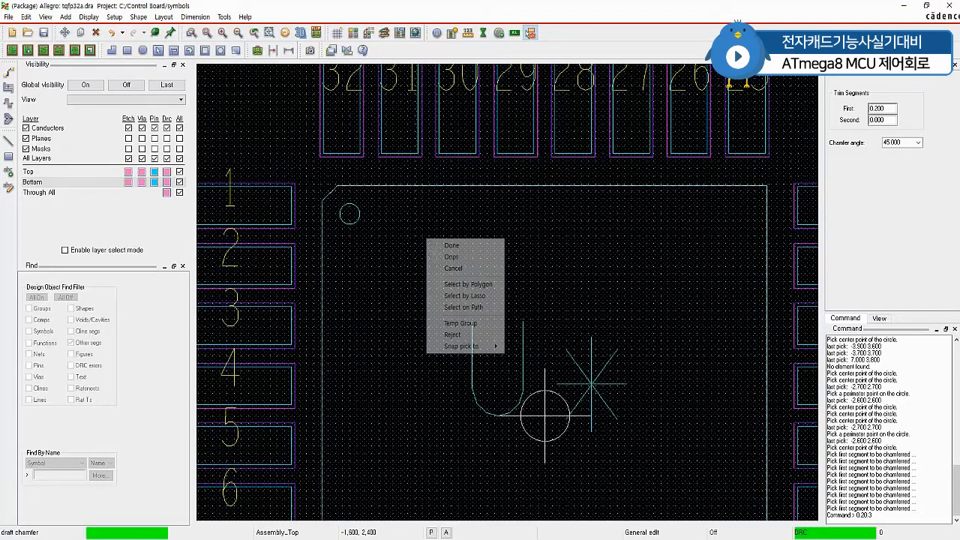
click(448, 245)
Save the drawing tqfp32a.dra and generate its compiled package symbol tqfp32a.psm.
scroll(487, 270, down, 5)
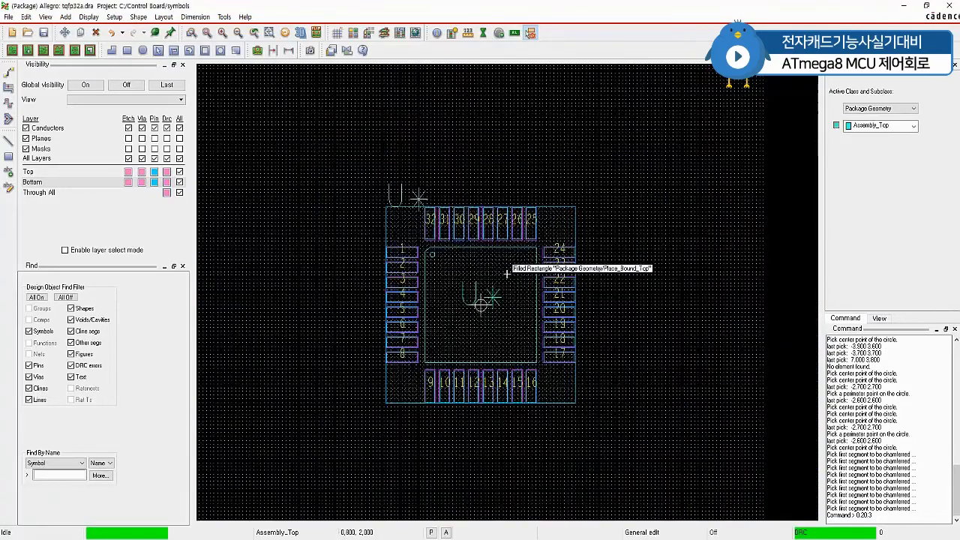
click(207, 33)
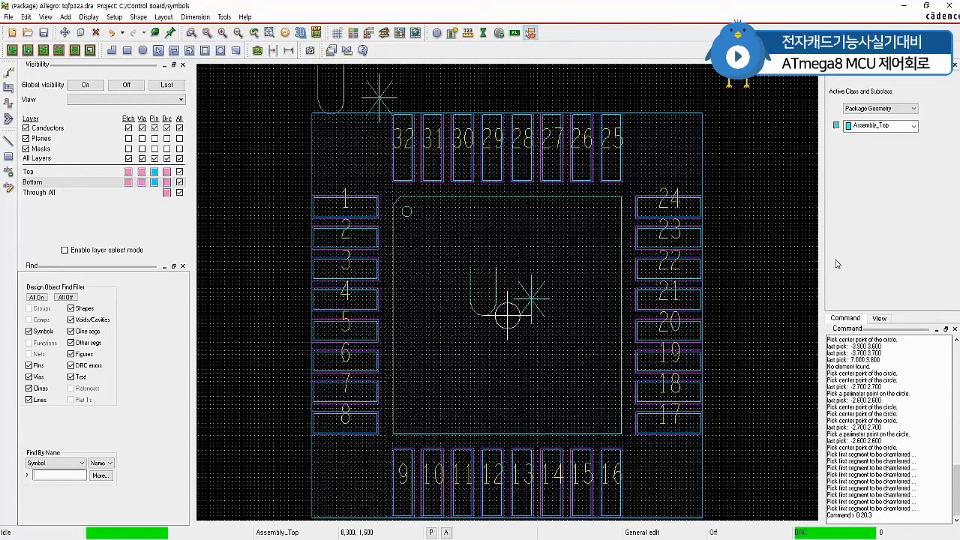
click(8, 16)
click(23, 66)
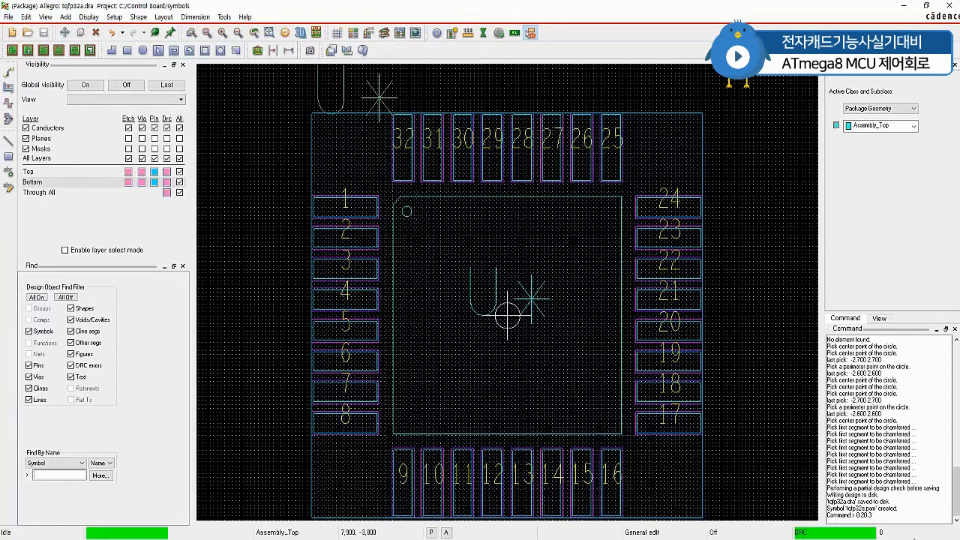